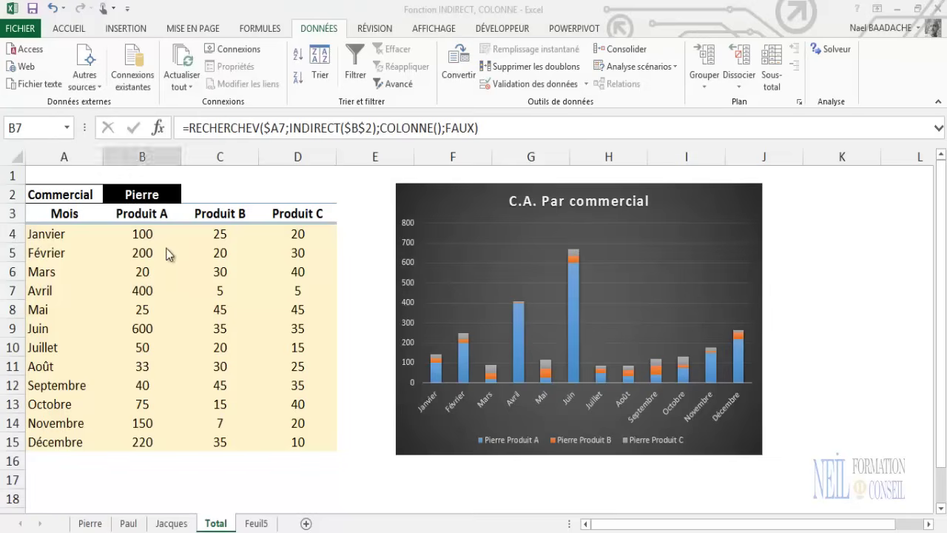
- Switch the Total summary's B2 commercial to Paul, then go to the Pierre sheet
left_click(144, 257)
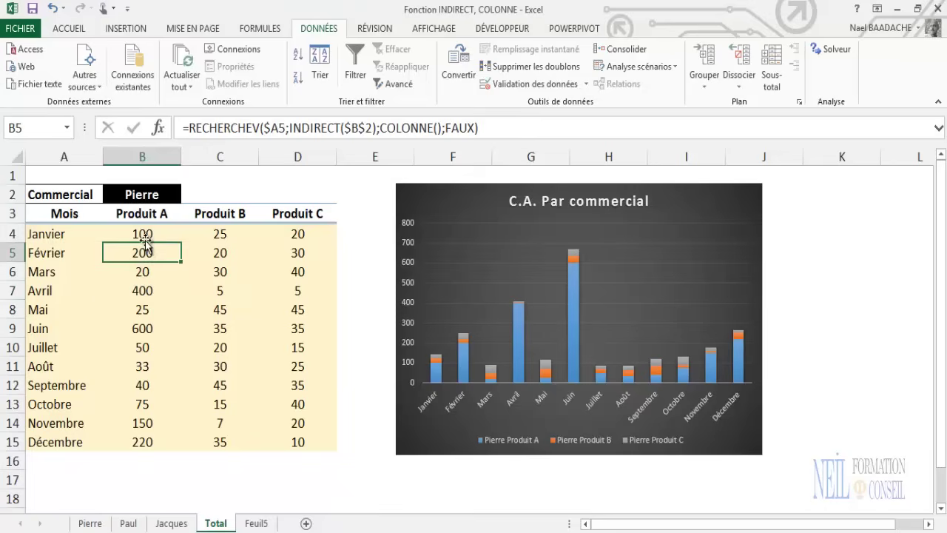
left_click(150, 195)
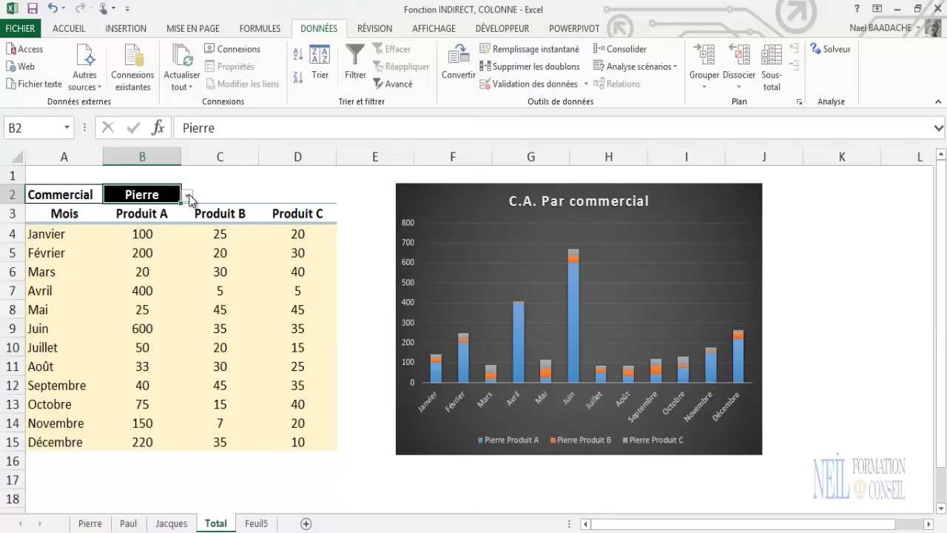
left_click(189, 197)
key("Escape")
left_click(138, 268)
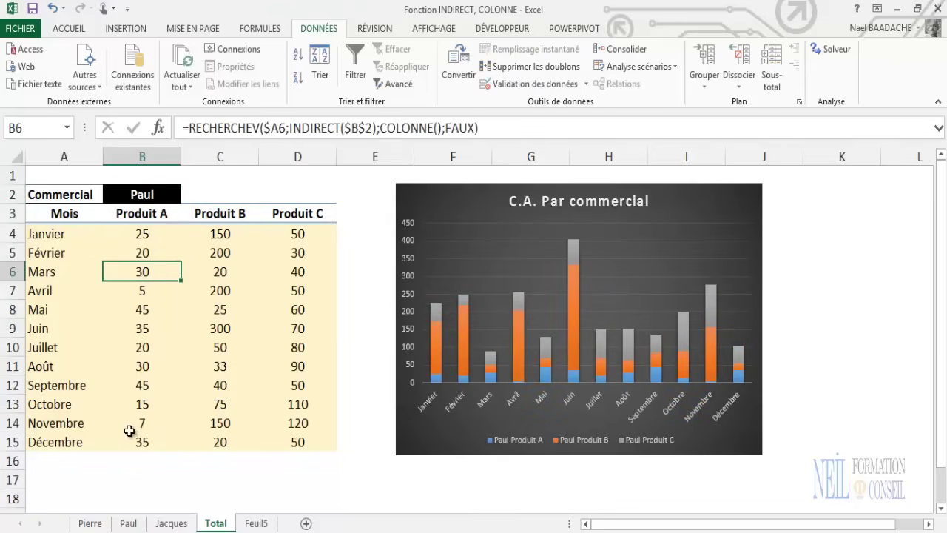
left_click(90, 523)
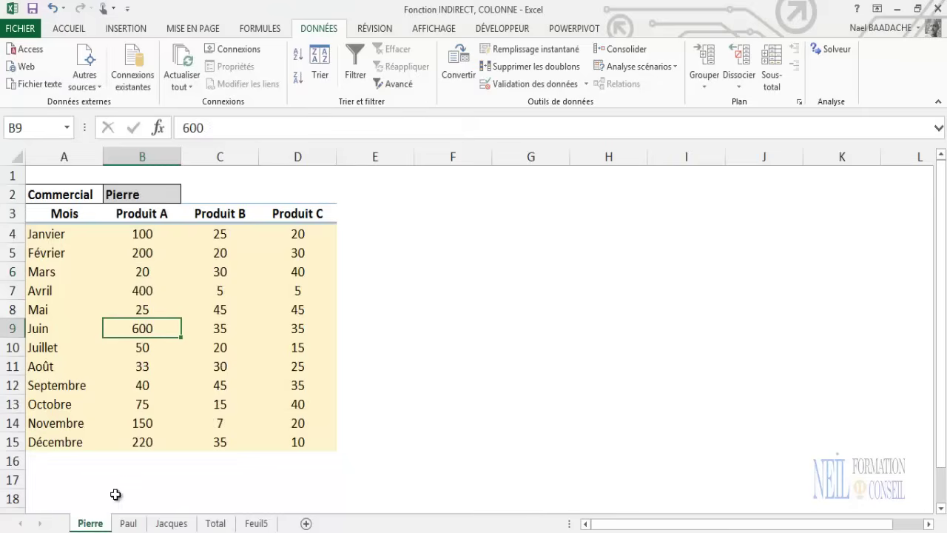
- Browse the Paul and Jacques sheets, then select Pierre's monthly product values B4:D15
left_click(129, 524)
left_click(173, 526)
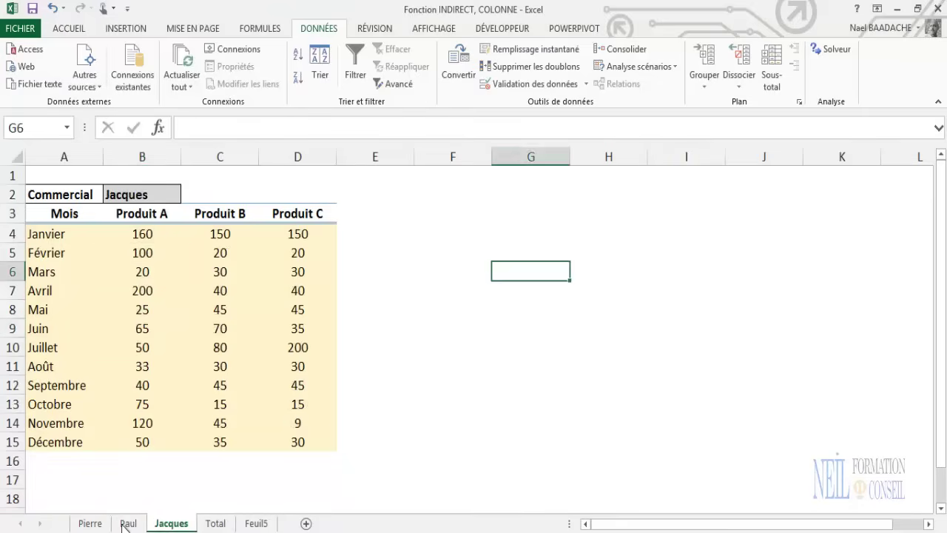
left_click(99, 525)
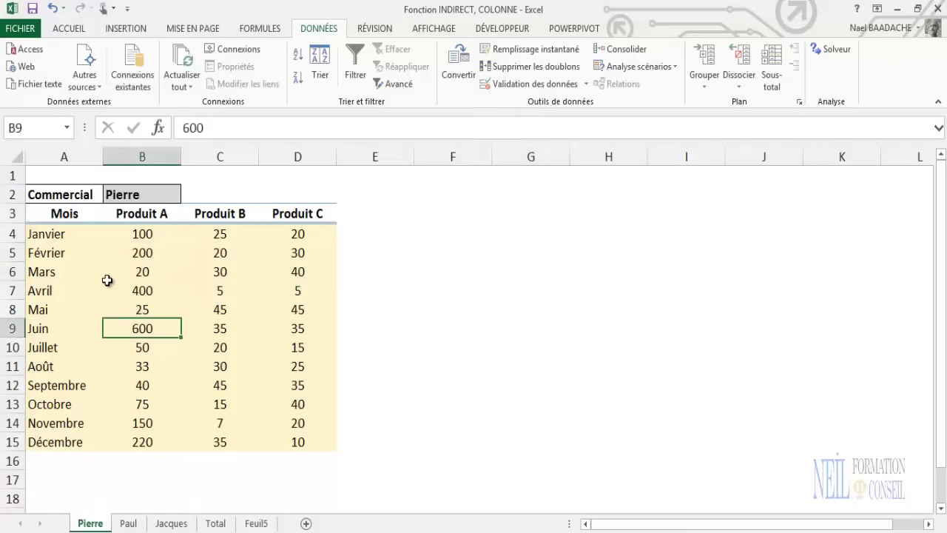
key("Up")
key("Up")
key("Up")
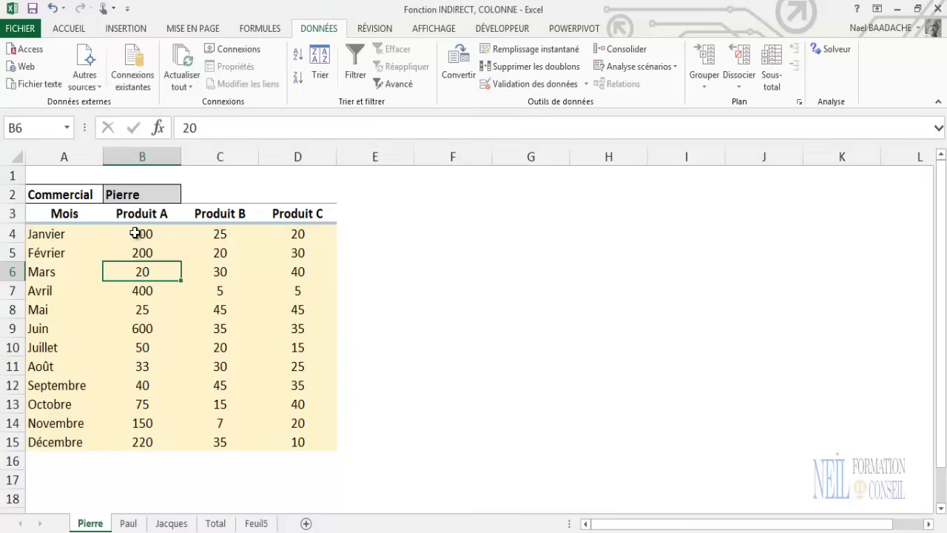
left_click_drag(135, 233, 288, 442)
left_click(137, 270)
- Check Paul's month names, then return to Total and view the Juin Produit A formula
left_click(132, 524)
left_click_drag(53, 236, 52, 387)
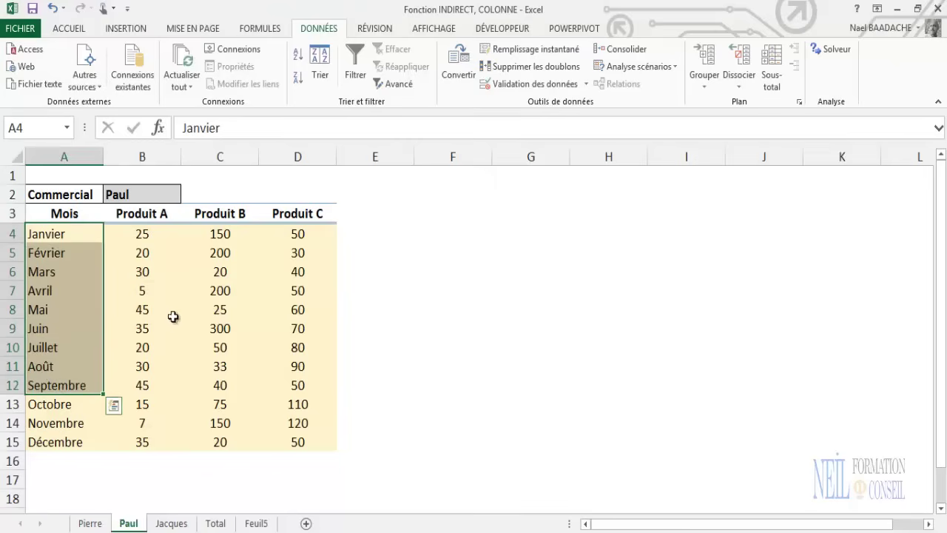
left_click(215, 523)
left_click(124, 326)
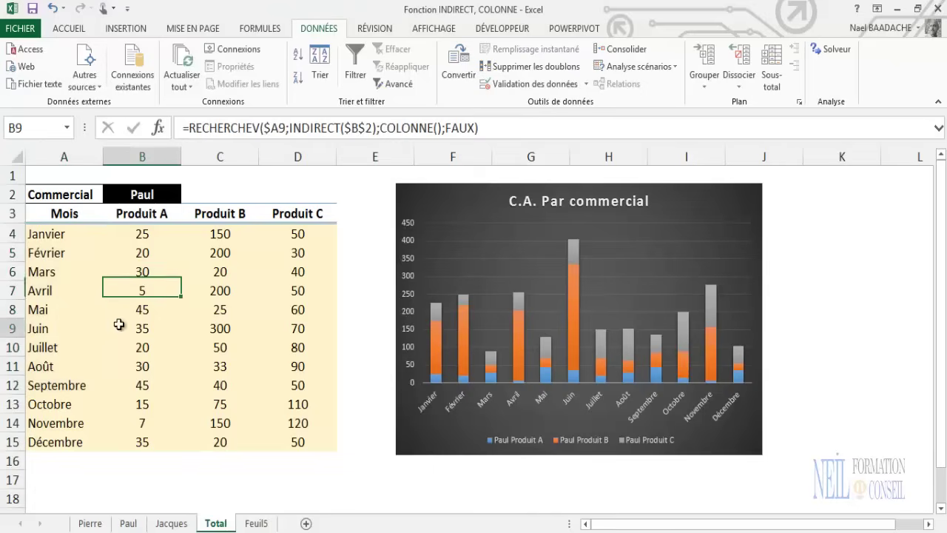
- Set B2 to Pierre, then Paul, checking the Février and Avril Produit A formulas
left_click(153, 201)
left_click(188, 195)
left_click(137, 206)
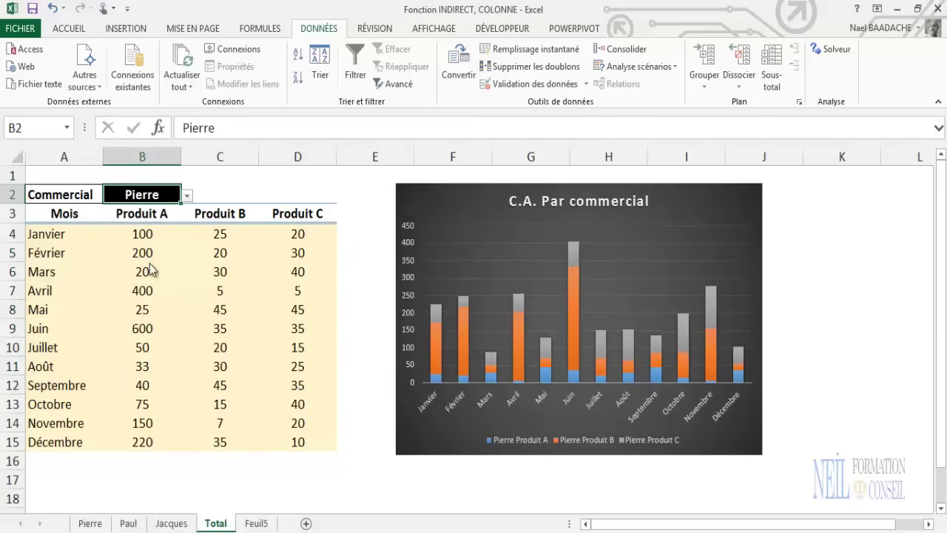
left_click(144, 250)
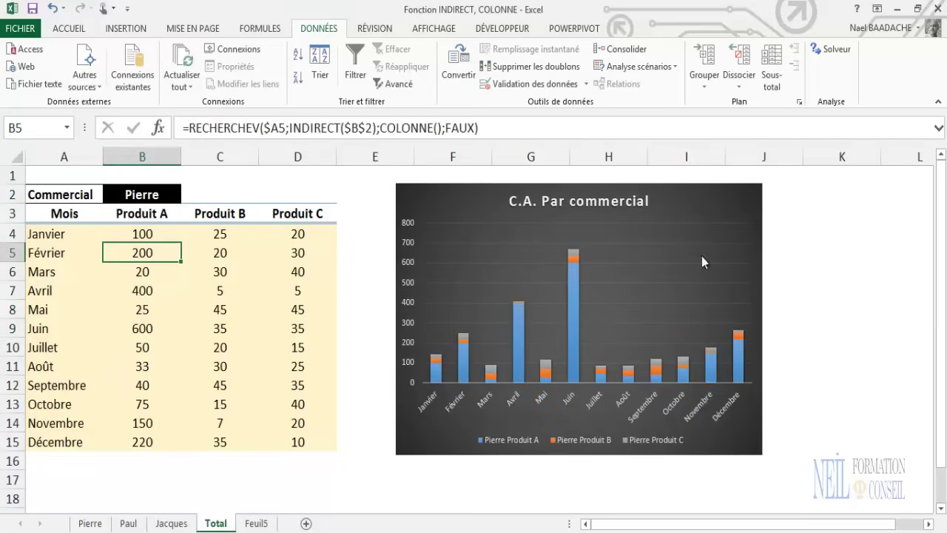
left_click(138, 194)
left_click(187, 194)
left_click(159, 217)
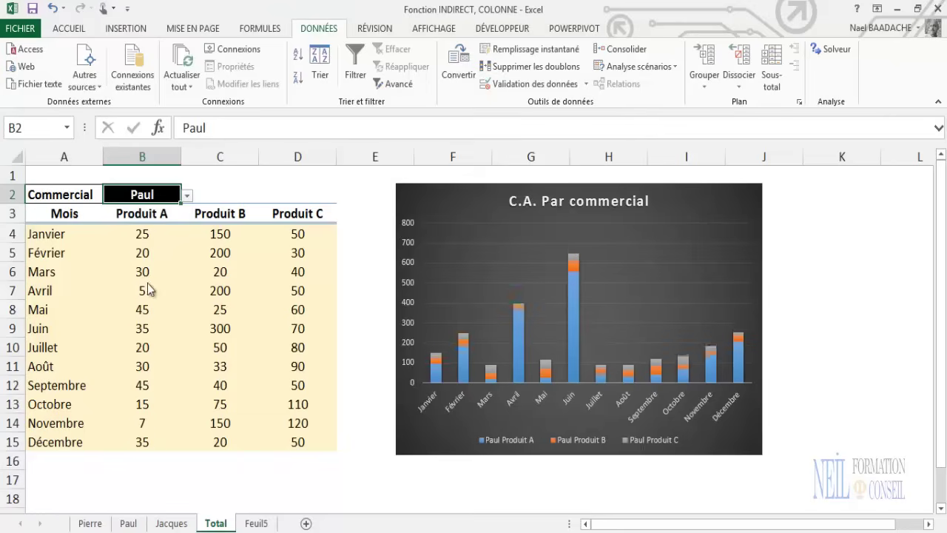
left_click(148, 288)
- Set B2 to Jacques, then back to Pierre, checking the Avril and Mai Produit A values
left_click(158, 200)
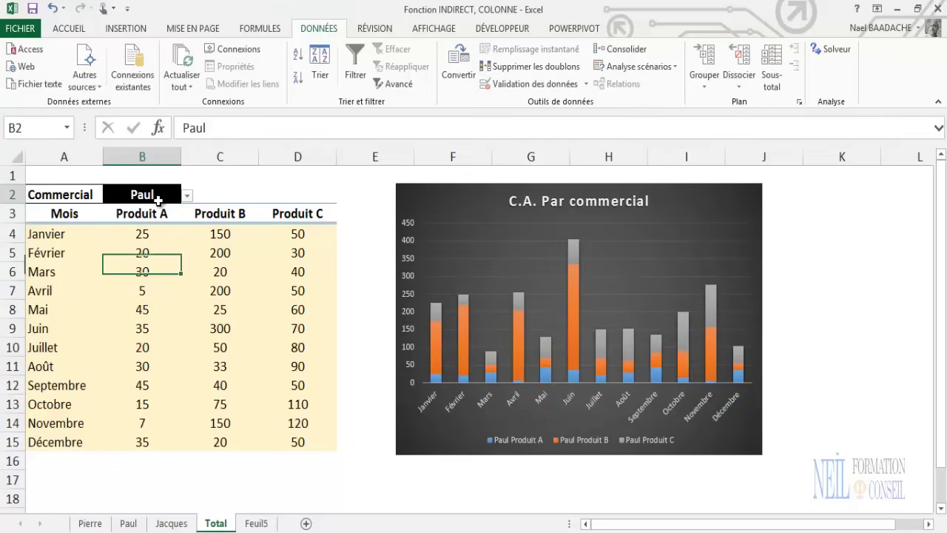
left_click(187, 195)
left_click(156, 228)
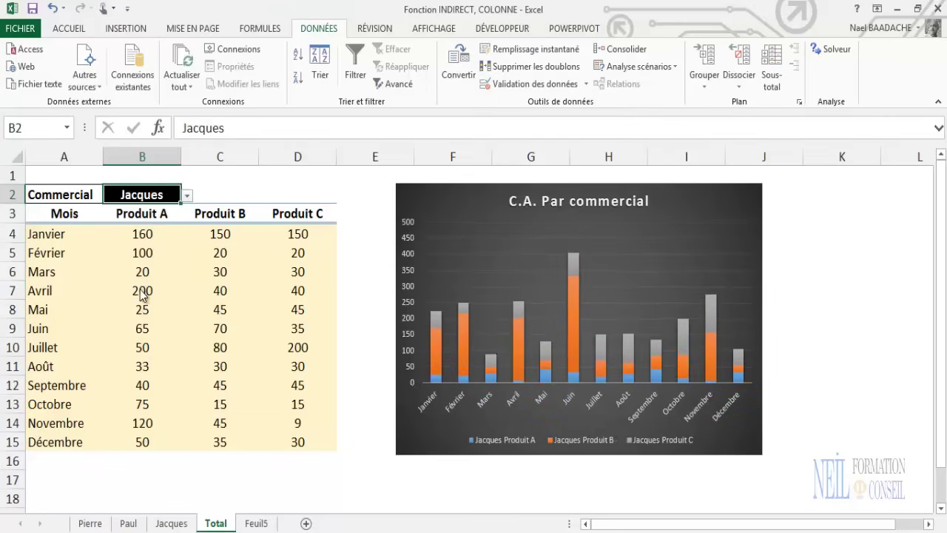
left_click(142, 293)
left_click(159, 193)
left_click(187, 195)
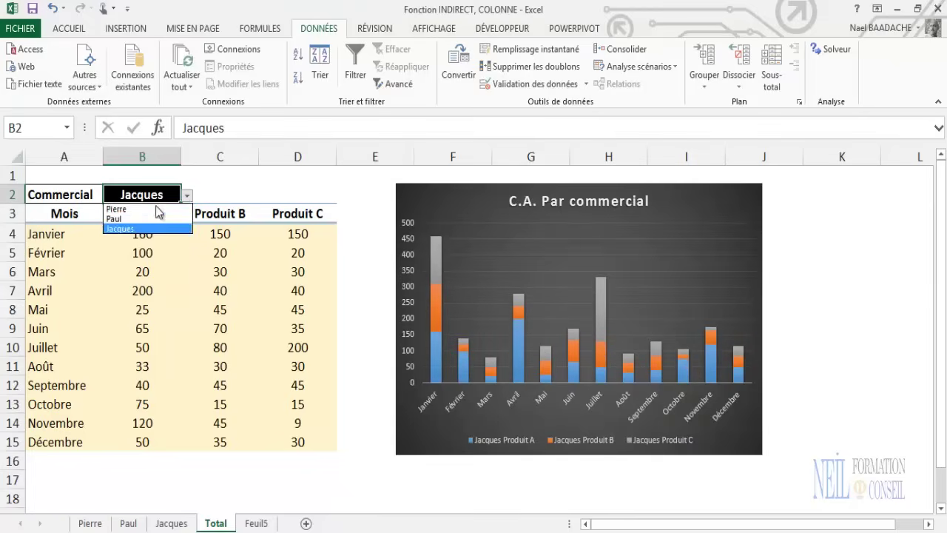
left_click(155, 210)
left_click(144, 292)
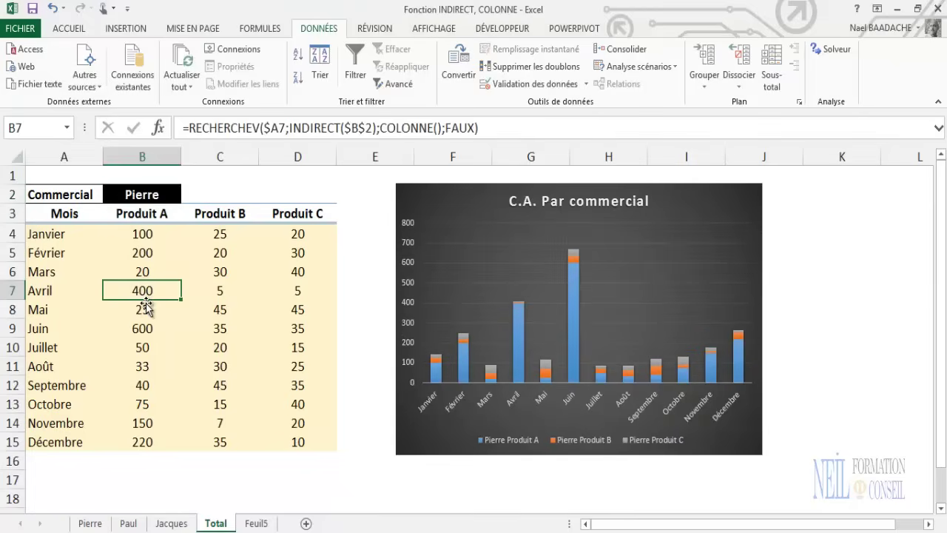
left_click(145, 310)
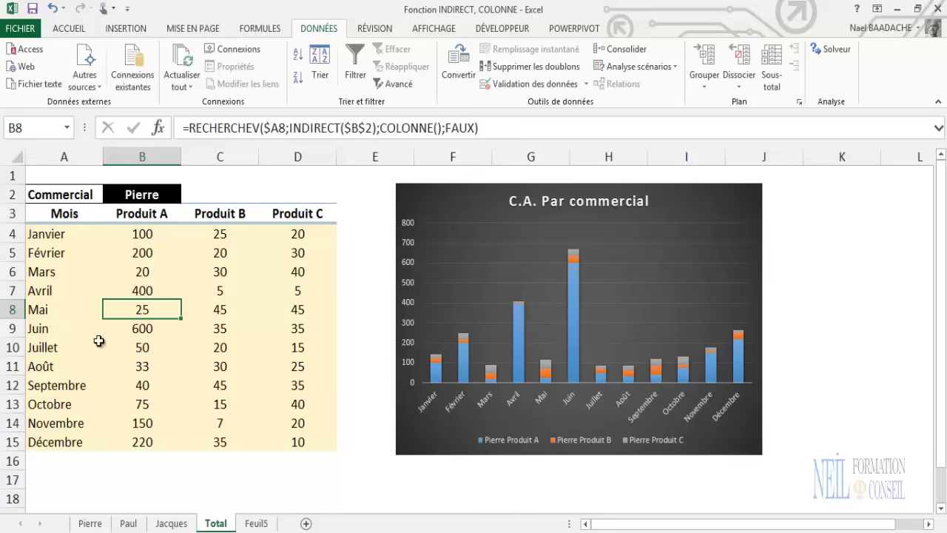
- Look through Pierre, Paul, Jacques and Total's Produit B formulas, then open Feuil5
left_click(90, 523)
left_click(129, 523)
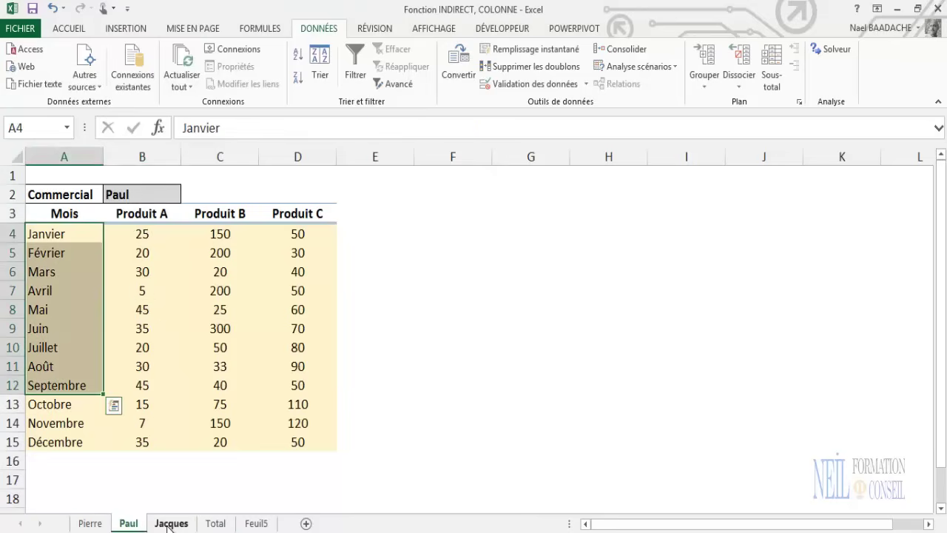
left_click(171, 523)
left_click(215, 523)
left_click(185, 287)
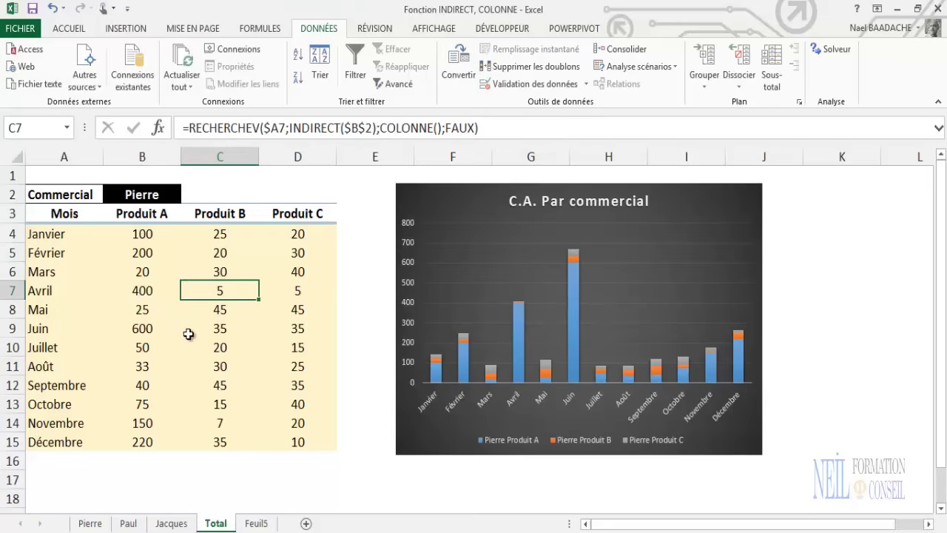
key("Down")
key("Down")
key("Down")
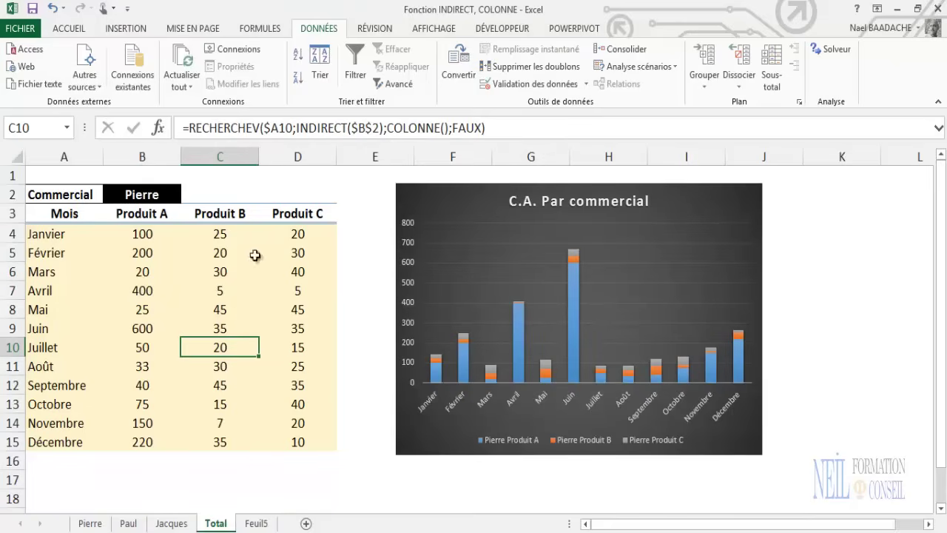
left_click(206, 291)
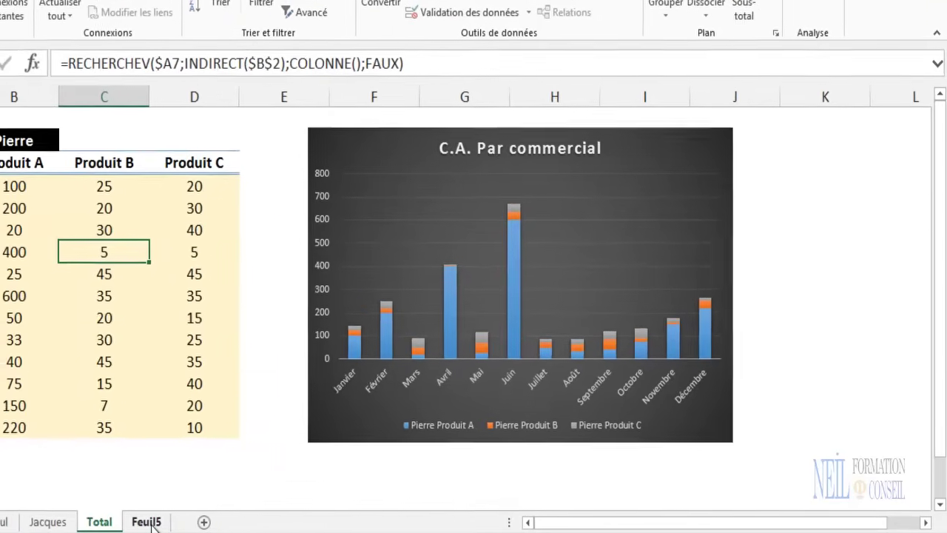
left_click(256, 523)
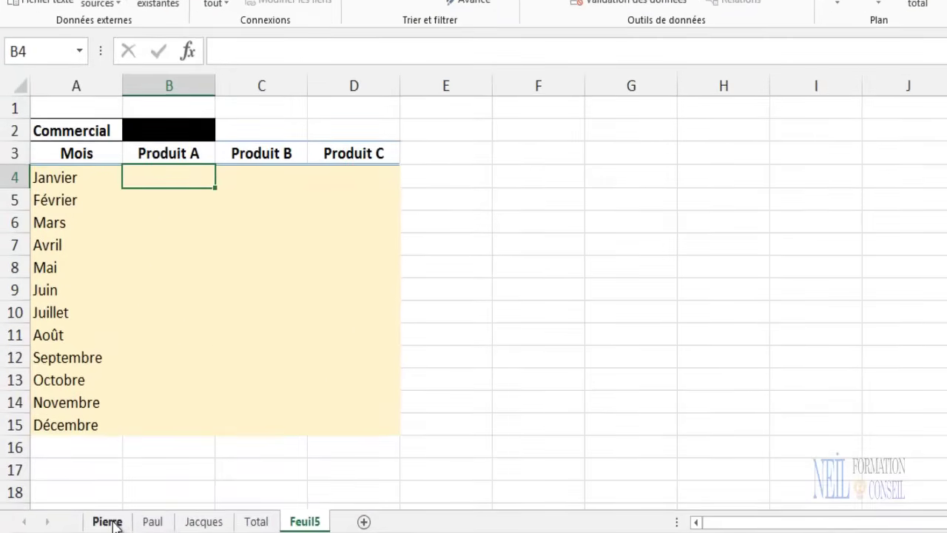
- On the Pierre sheet, select A4:D15 and confirm the Name Box reads Pierre
left_click(111, 522)
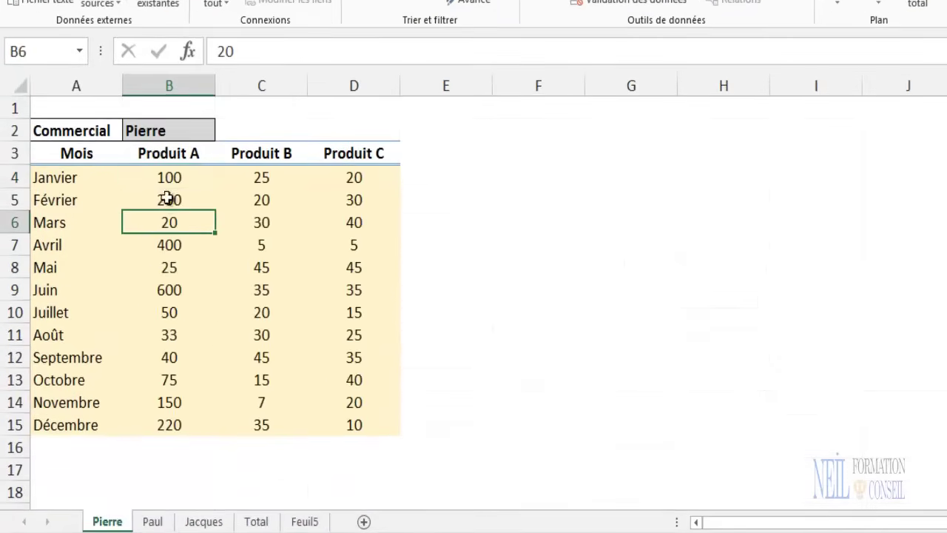
mouse_move(49, 178)
left_mouse_down()
mouse_move(327, 288)
mouse_move(332, 424)
left_mouse_up()
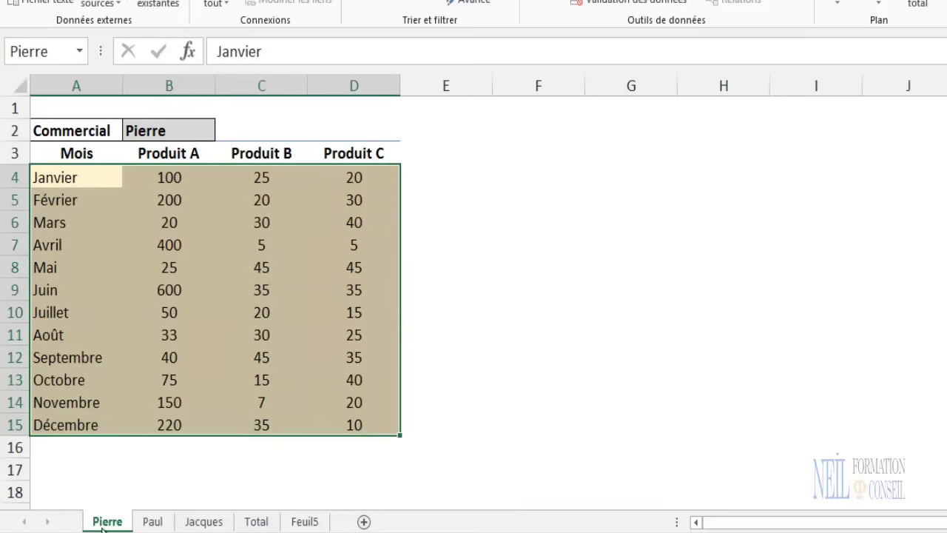
left_click(106, 226)
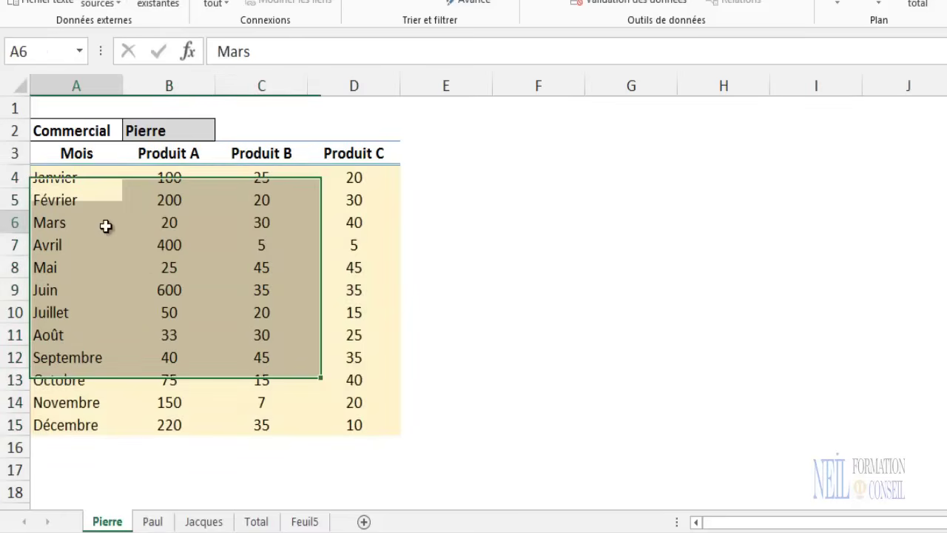
mouse_move(57, 173)
left_mouse_down()
mouse_move(256, 178)
mouse_move(344, 422)
left_mouse_up()
left_click_drag(289, 440, 289, 437)
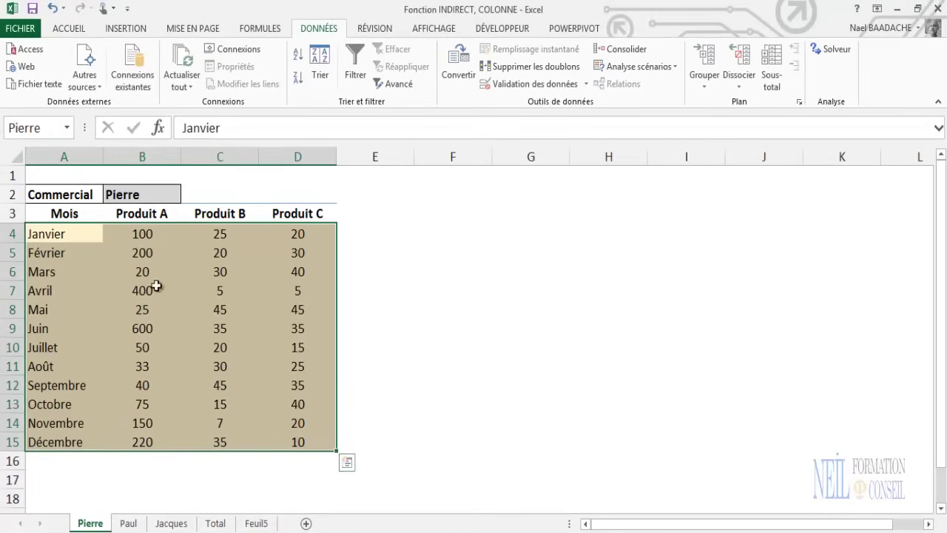
left_click(53, 128)
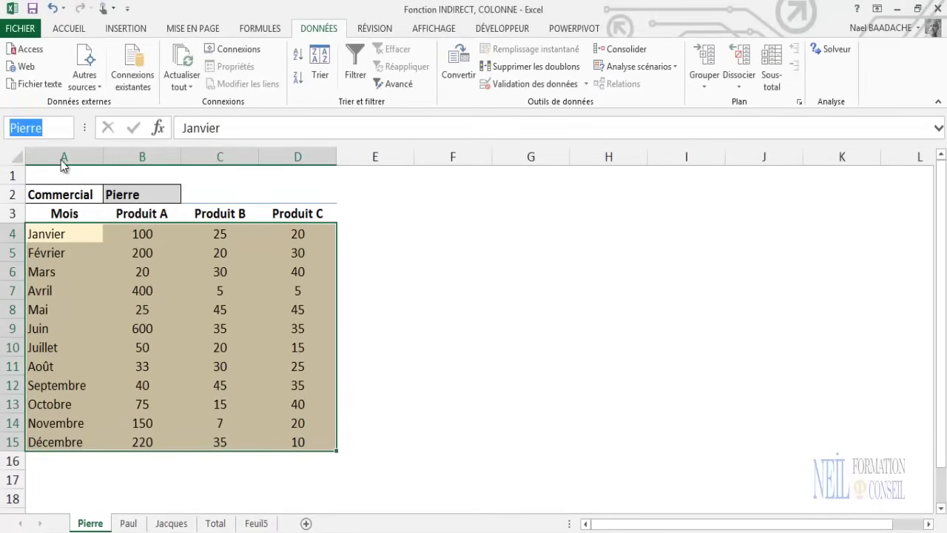
left_click(71, 290)
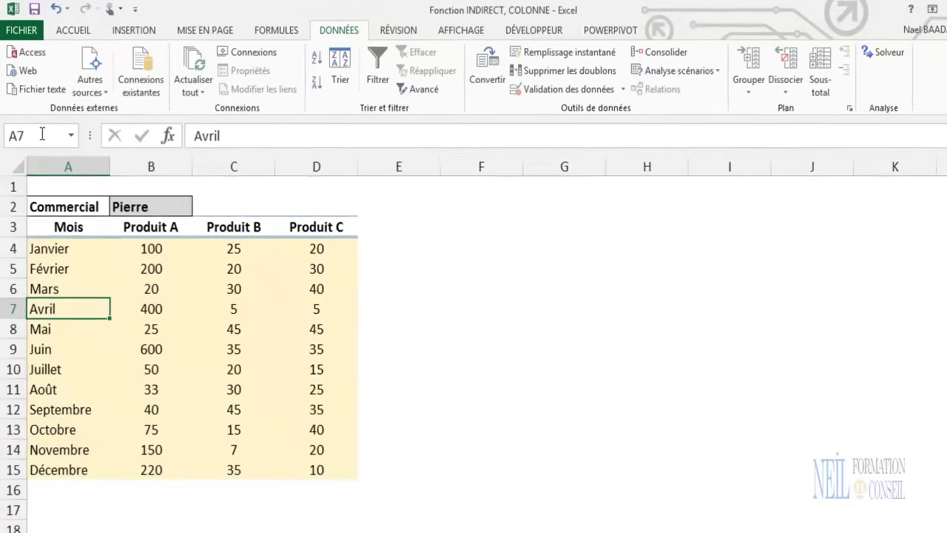
- Select G4:H8 and fill every cell with AAA using Ctrl+Enter
left_click_drag(543, 251, 627, 324)
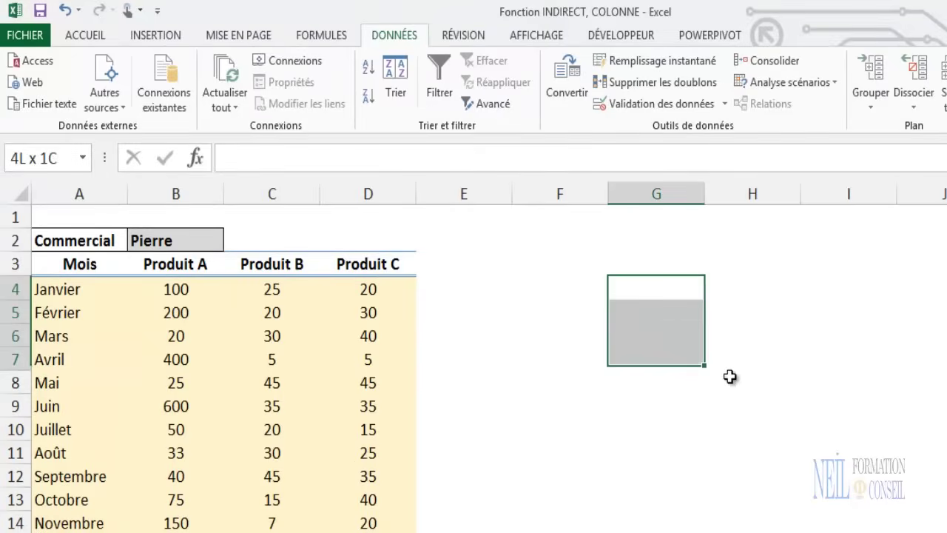
left_click_drag(730, 376, 780, 389)
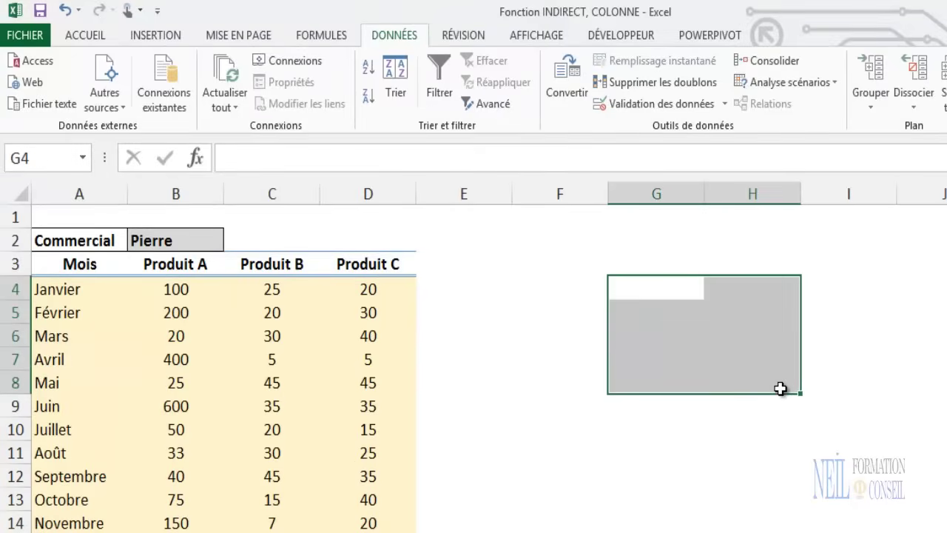
type("AAA")
key("ctrl+Return")
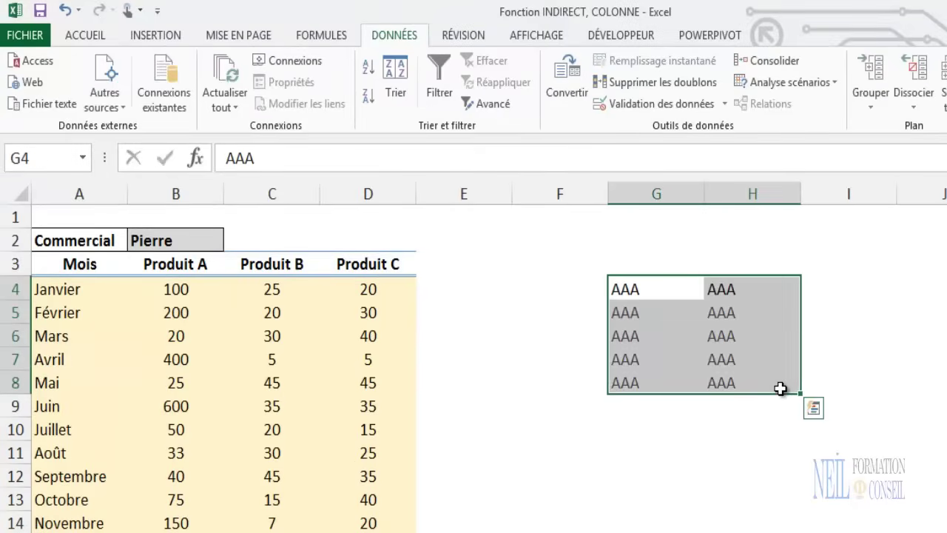
key("Return")
- Reselect the AAA block G4:H8 and bring up the Formules tab
left_click(658, 303)
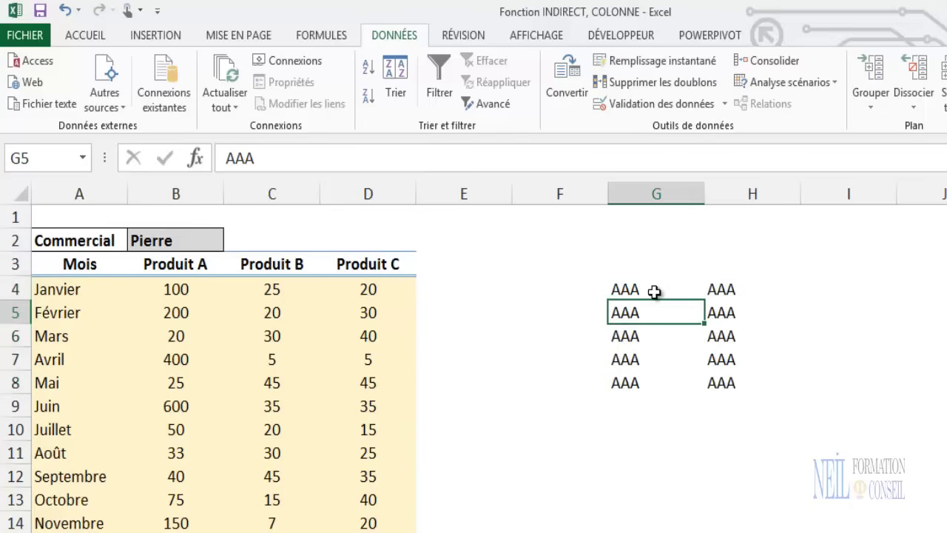
left_click_drag(641, 281, 729, 375)
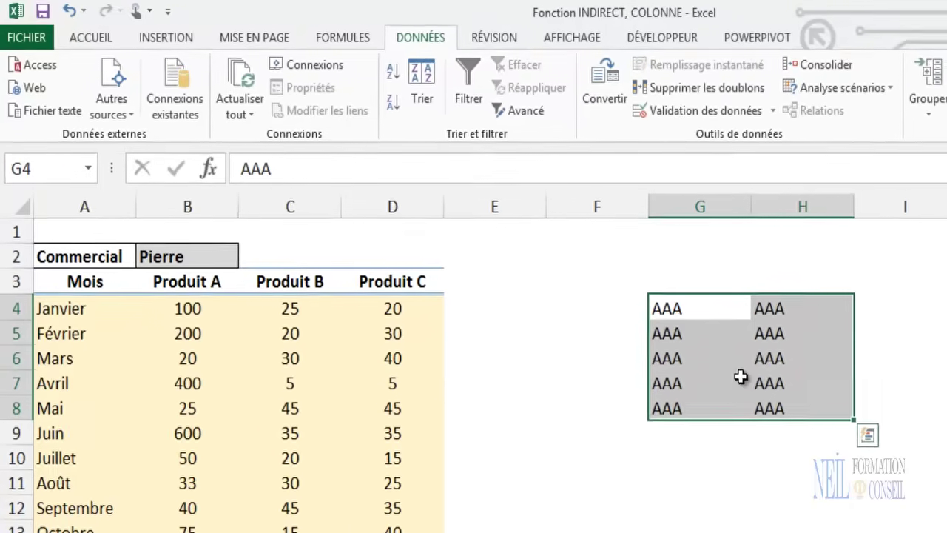
left_click(46, 171)
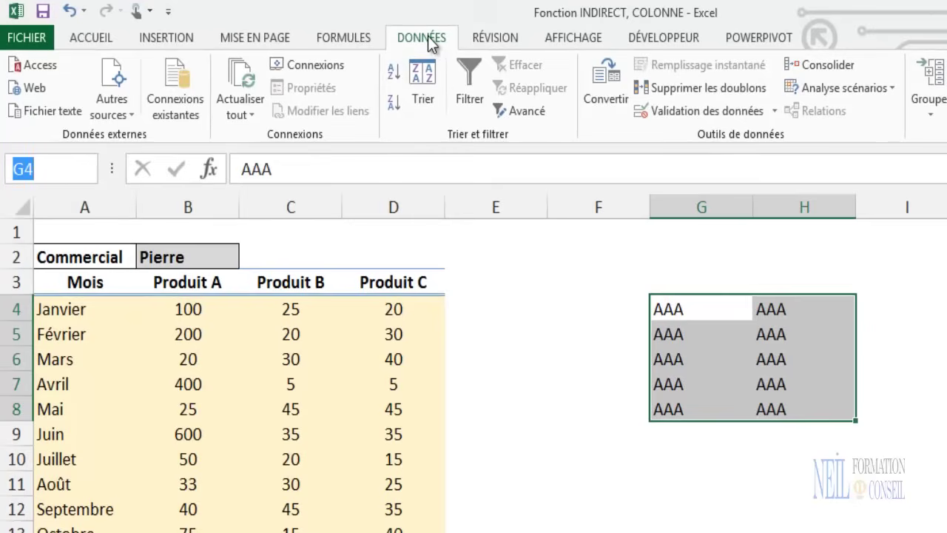
left_click(344, 37)
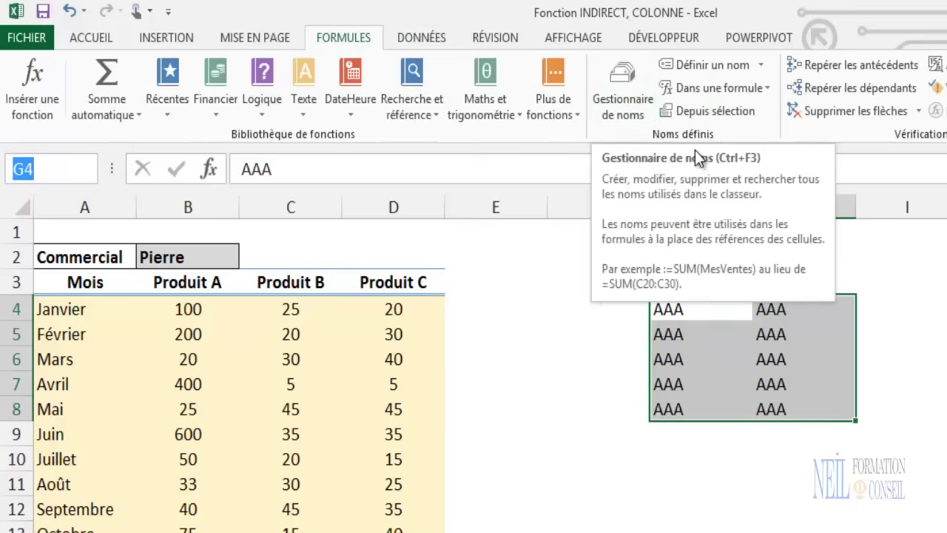
- In the Name Manager, create the name AAA referring to =$G$4:$H$8
left_click(618, 77)
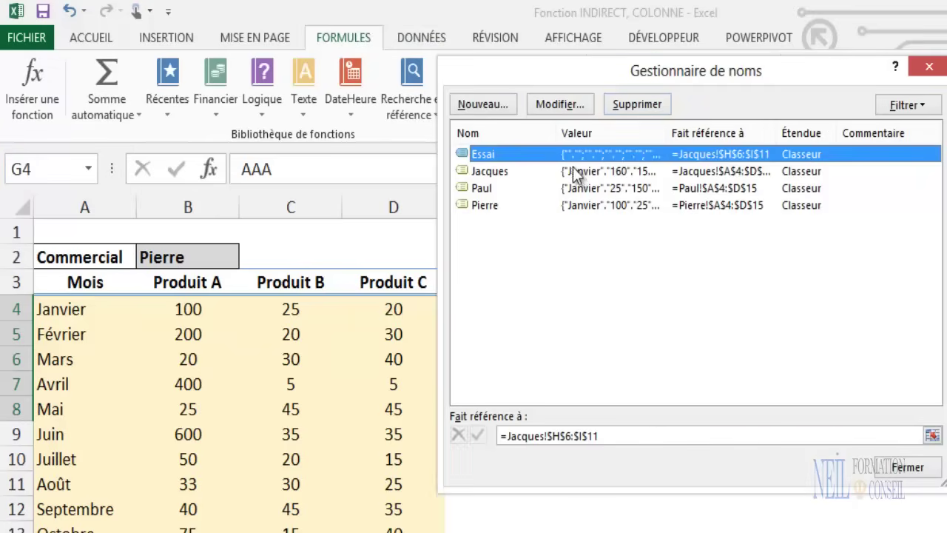
left_click(500, 105)
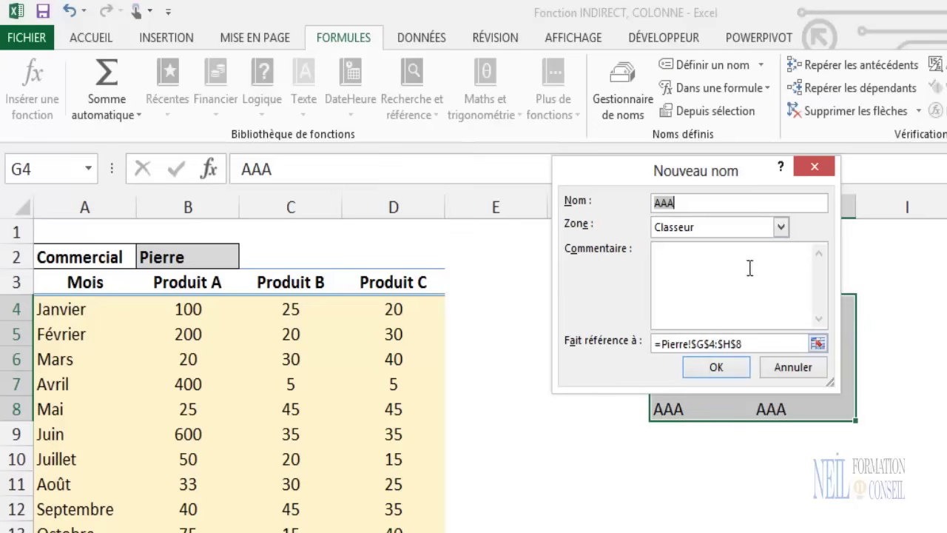
left_click_drag(722, 177, 502, 183)
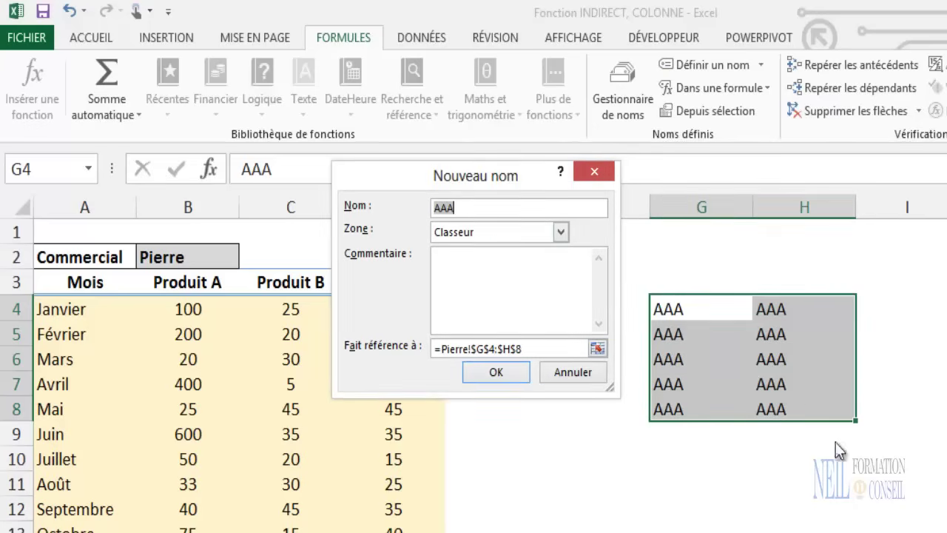
left_click(503, 372)
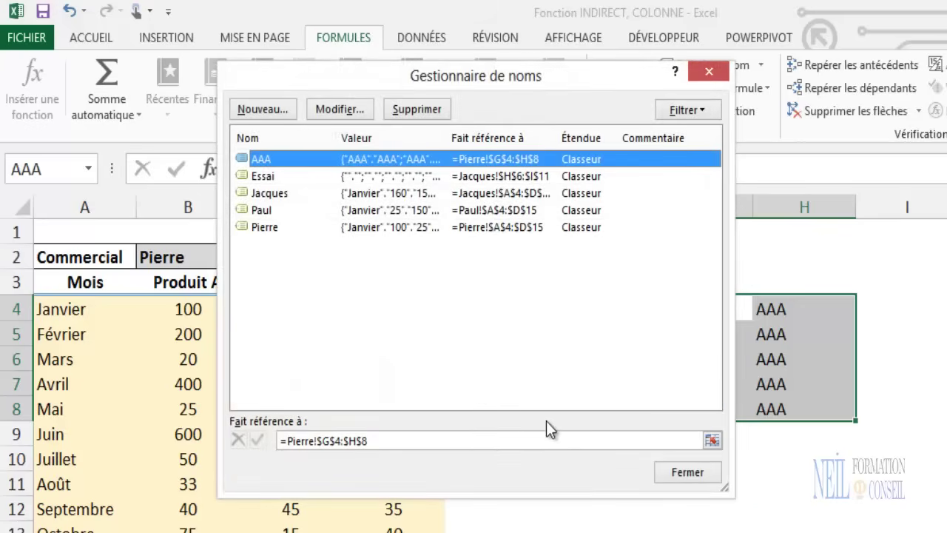
left_click(700, 473)
left_click(816, 518)
left_click_drag(689, 311, 772, 406)
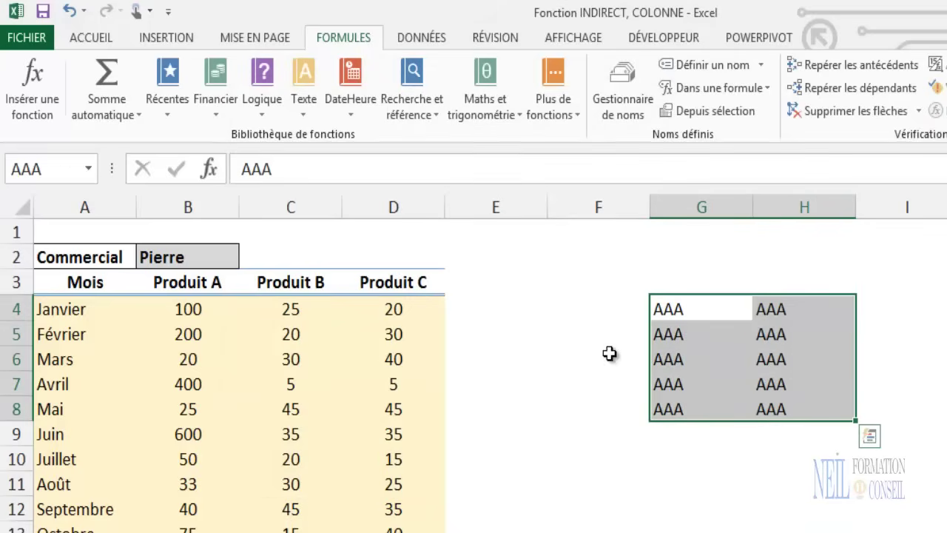
- Confirm the Name Box shows AAA for G4:H8, then reopen the Name Manager
left_click(61, 169)
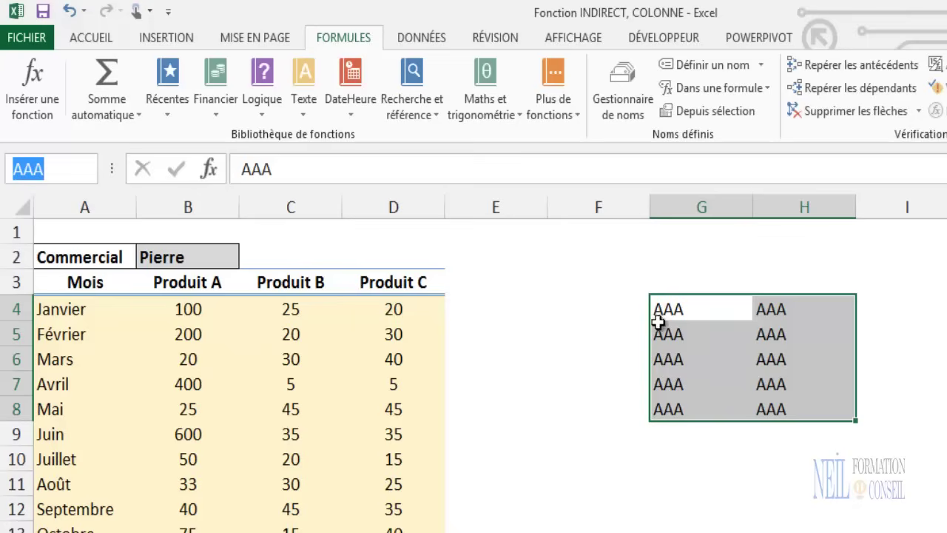
left_click(605, 340)
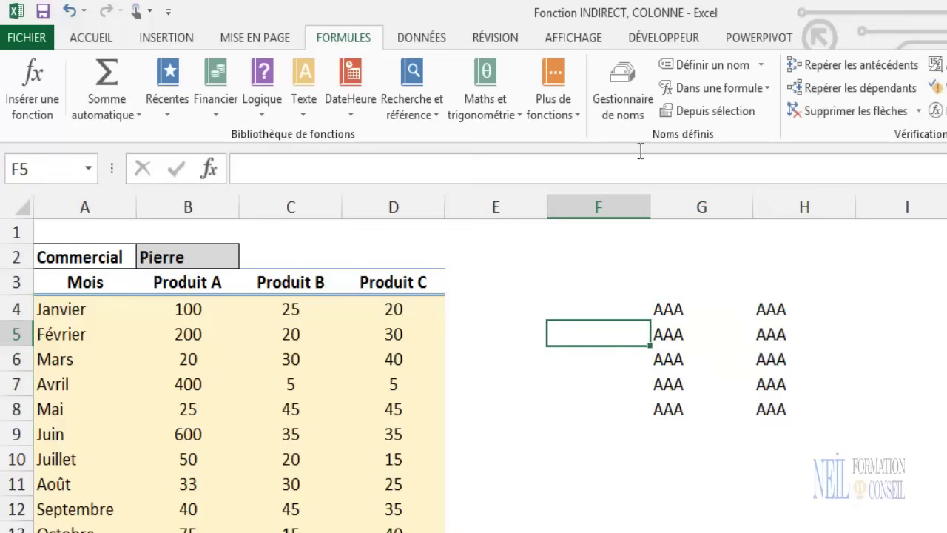
left_click(621, 85)
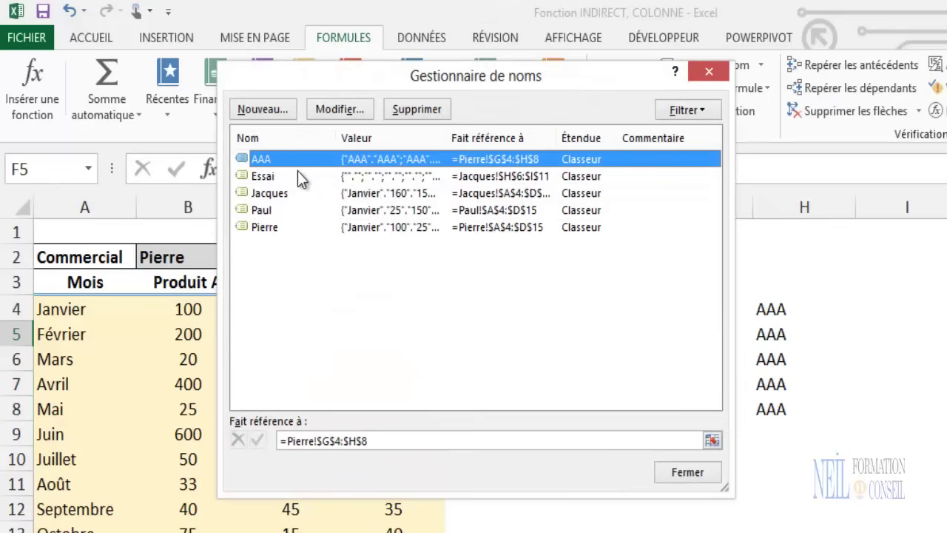
- Delete the AAA name from the Name Manager
left_click(295, 175)
left_click(253, 160)
left_click(430, 110)
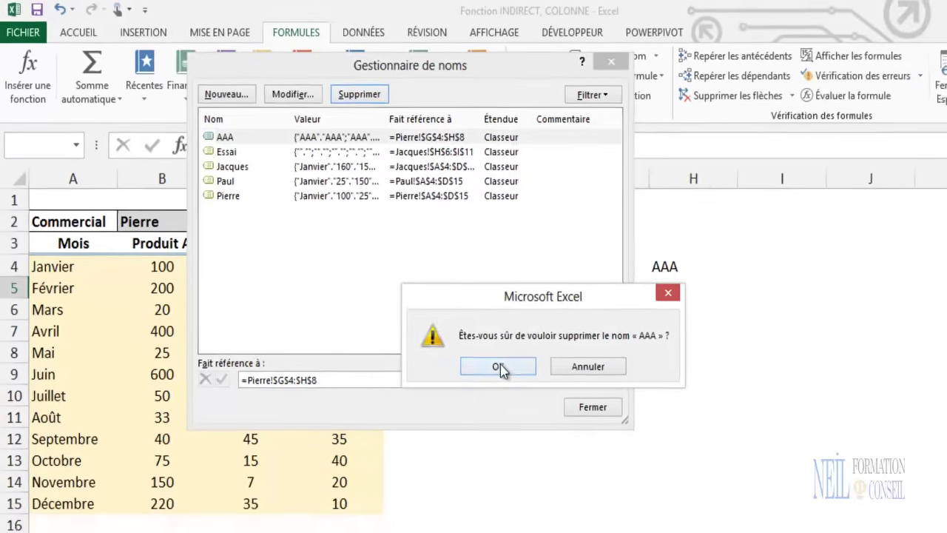
left_click(500, 366)
left_click(593, 407)
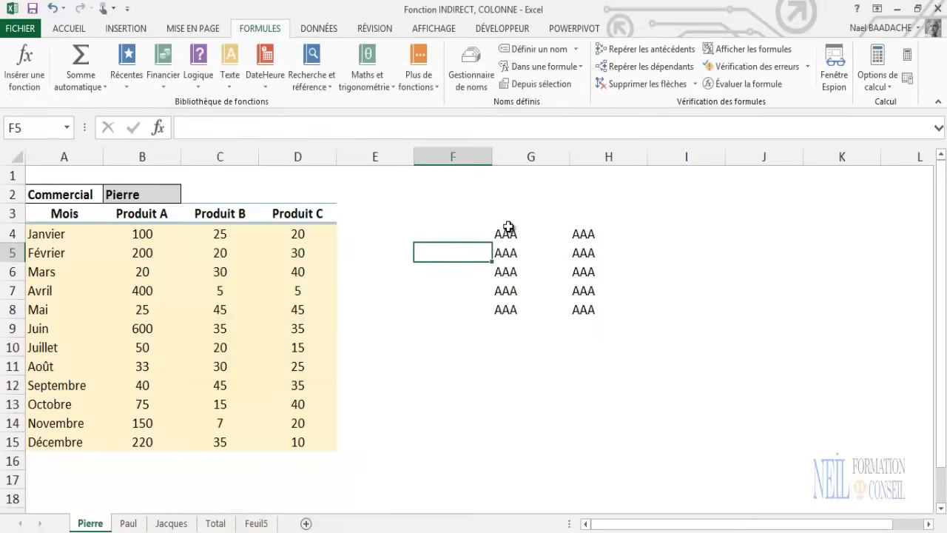
- Clear the AAA text from columns G–H and select the monthly sales table from A4
left_click_drag(509, 227, 583, 318)
key("Delete")
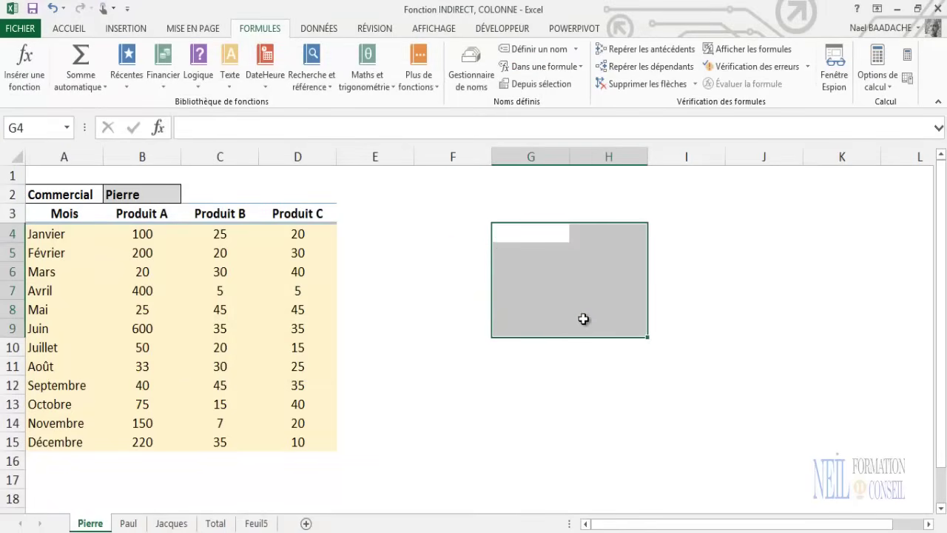
left_click(500, 380)
left_click(37, 233)
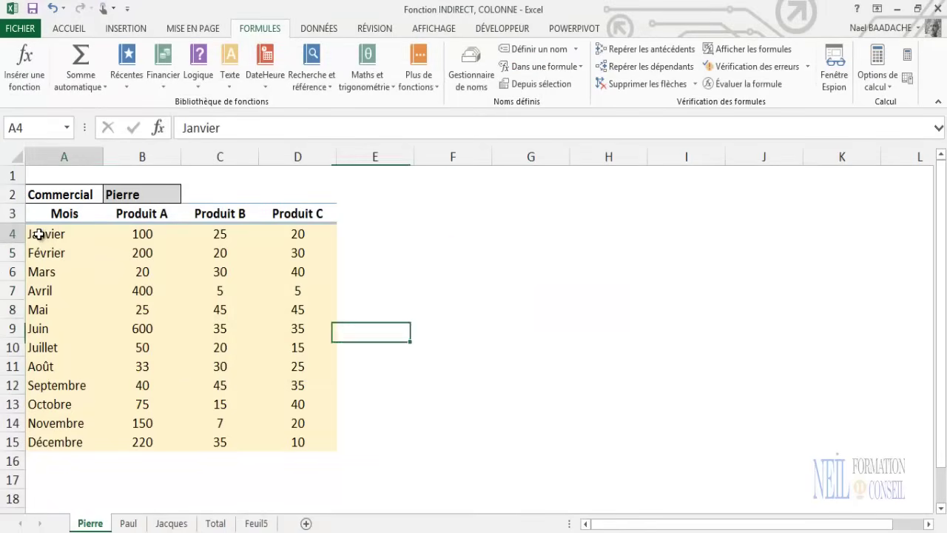
left_click_drag(37, 234, 275, 442)
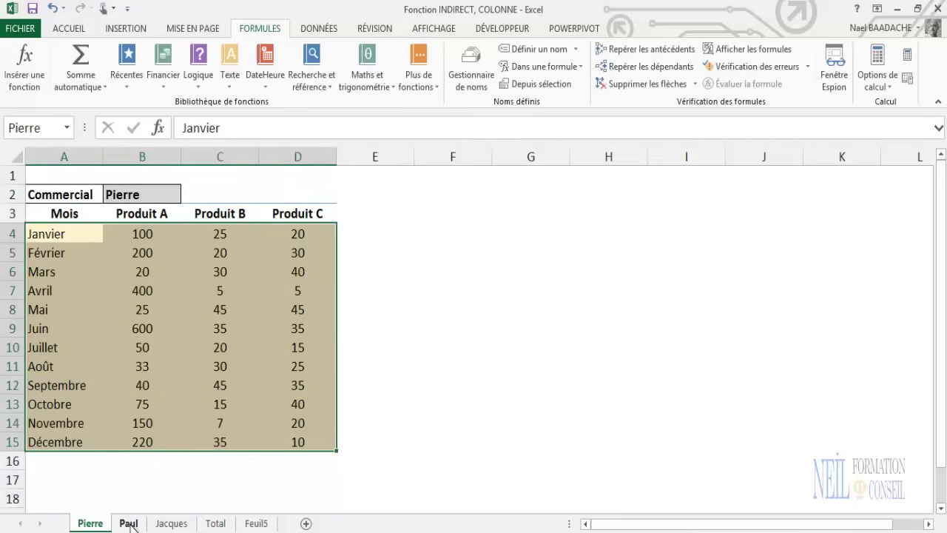
- Go to D15, glance at the Paul and Jacques sheets, then open Feuil5
left_click(41, 235)
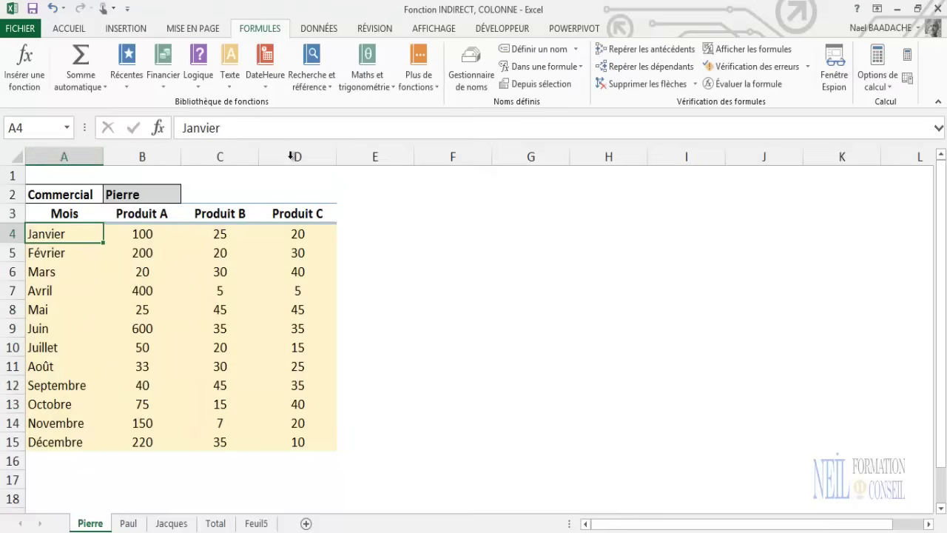
left_click(322, 444)
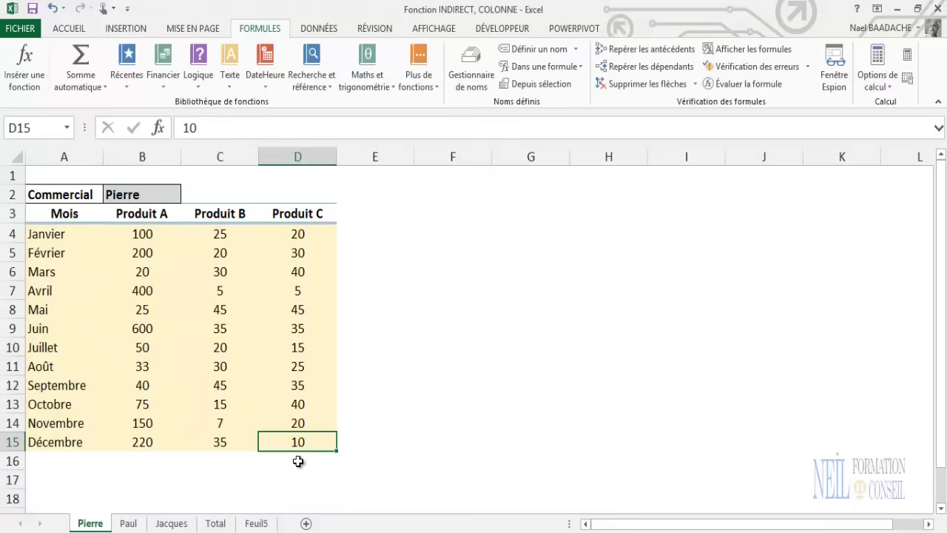
left_click(129, 523)
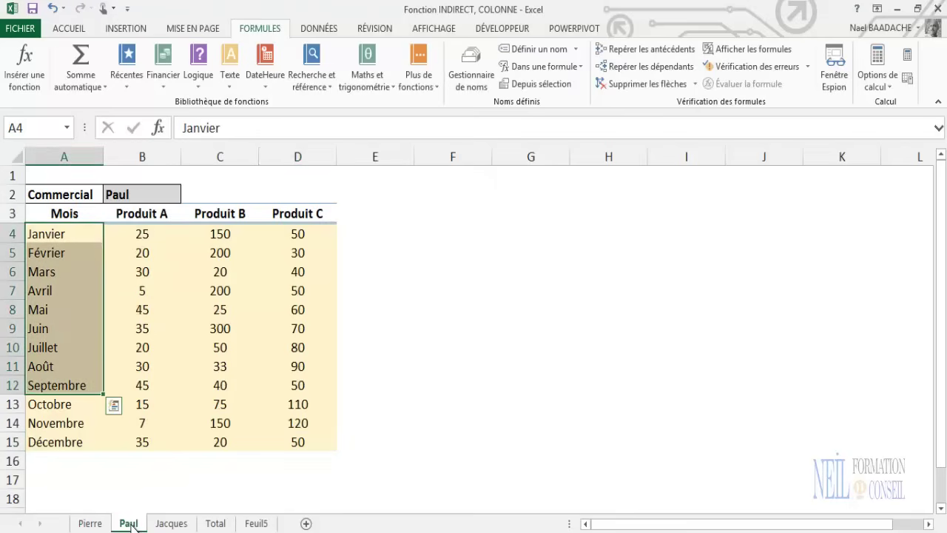
left_click(171, 523)
left_click(259, 524)
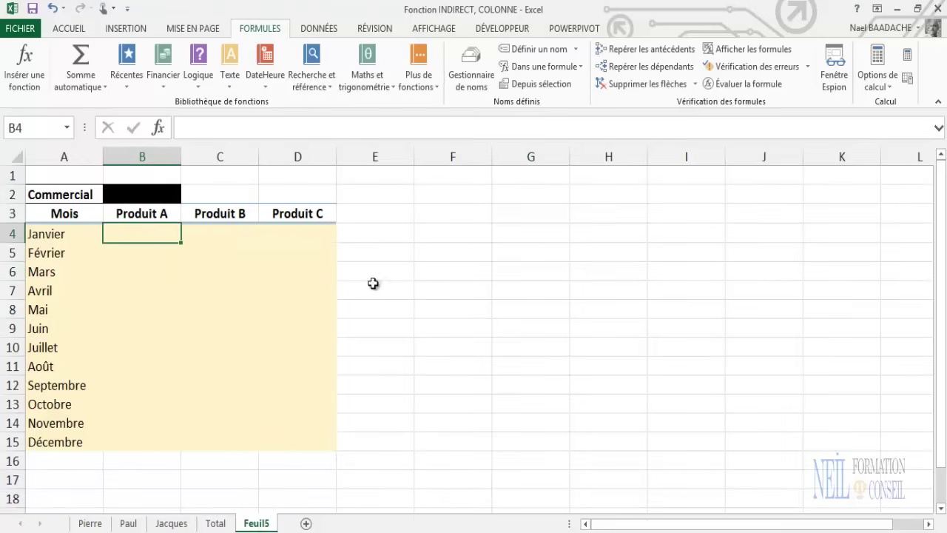
- Hide the worksheet gridlines
left_click(444, 29)
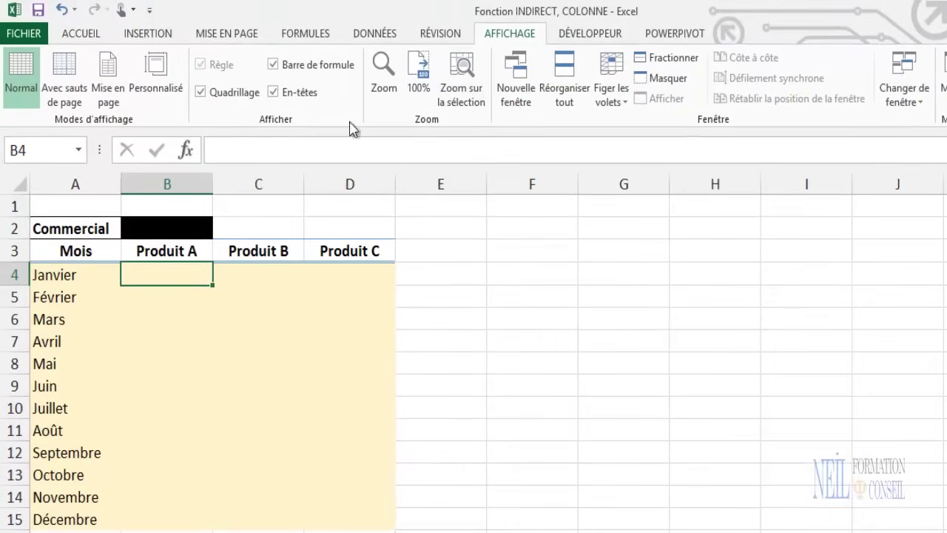
left_click(200, 93)
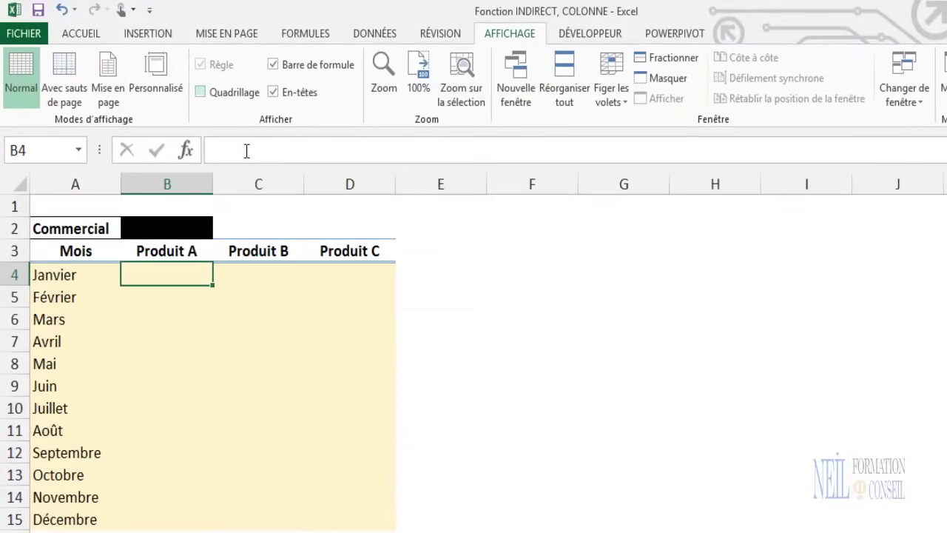
left_click(536, 318)
- Give B2 a List validation whose source is the three salespeople's names separated by semicolons
left_click(184, 220)
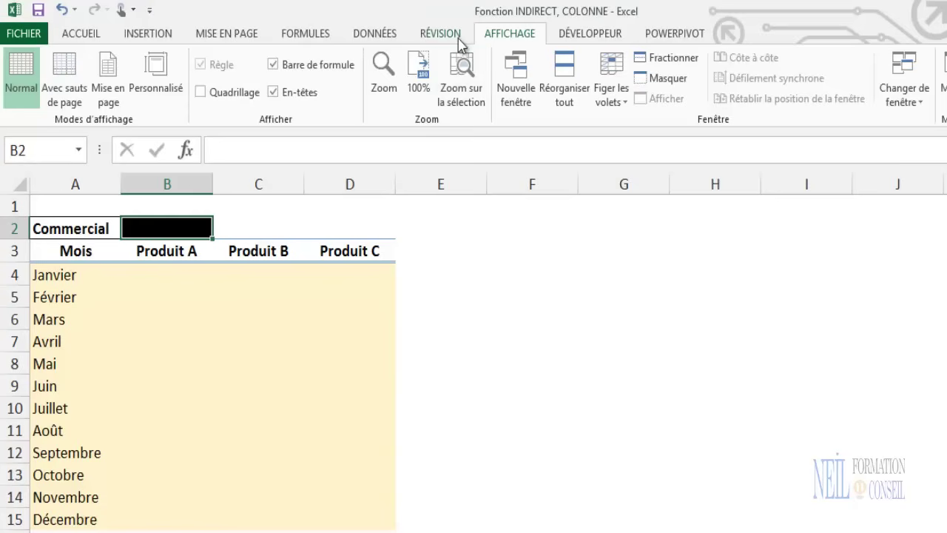
left_click(371, 35)
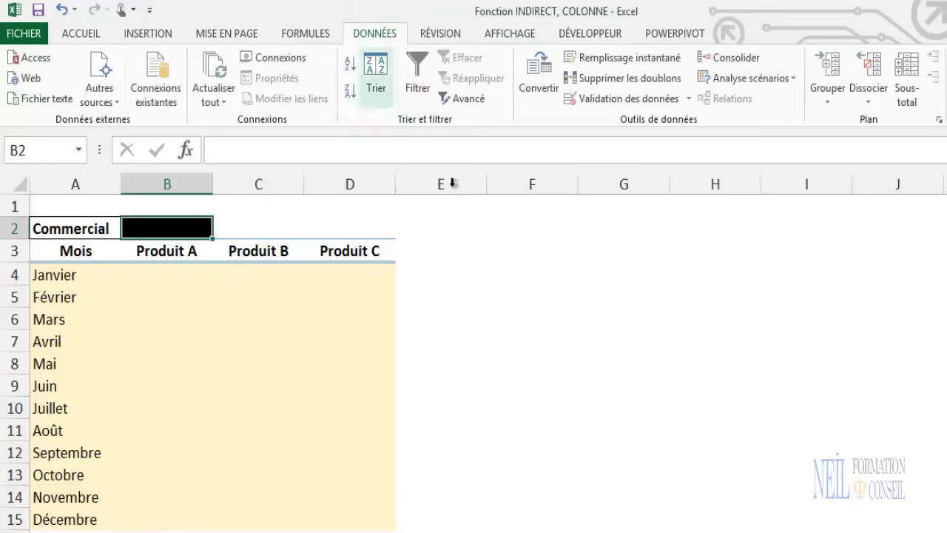
left_click(651, 99)
left_click_drag(471, 120, 620, 126)
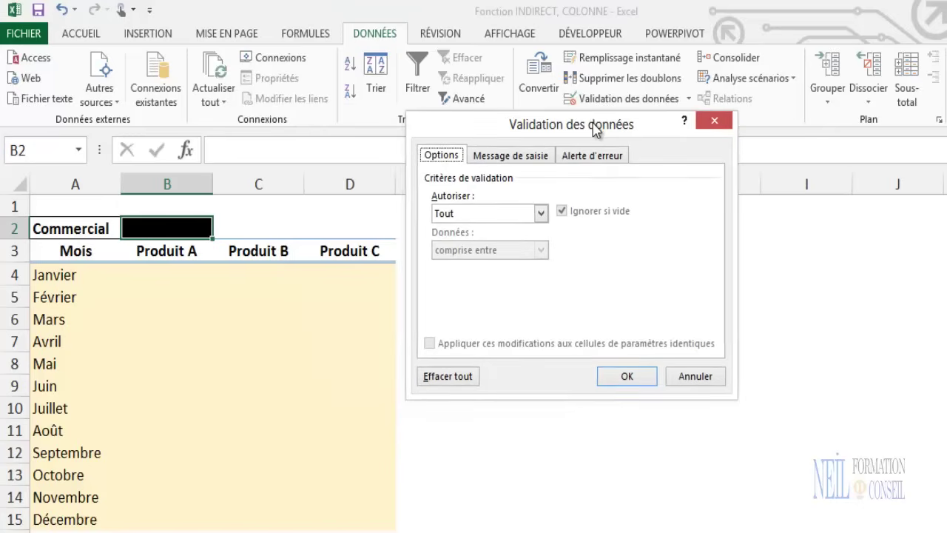
left_click(541, 213)
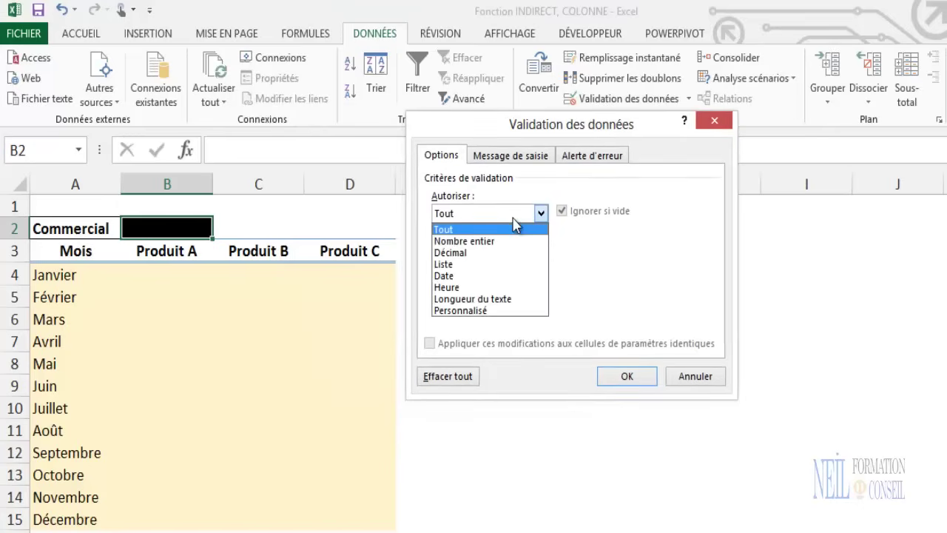
left_click(455, 264)
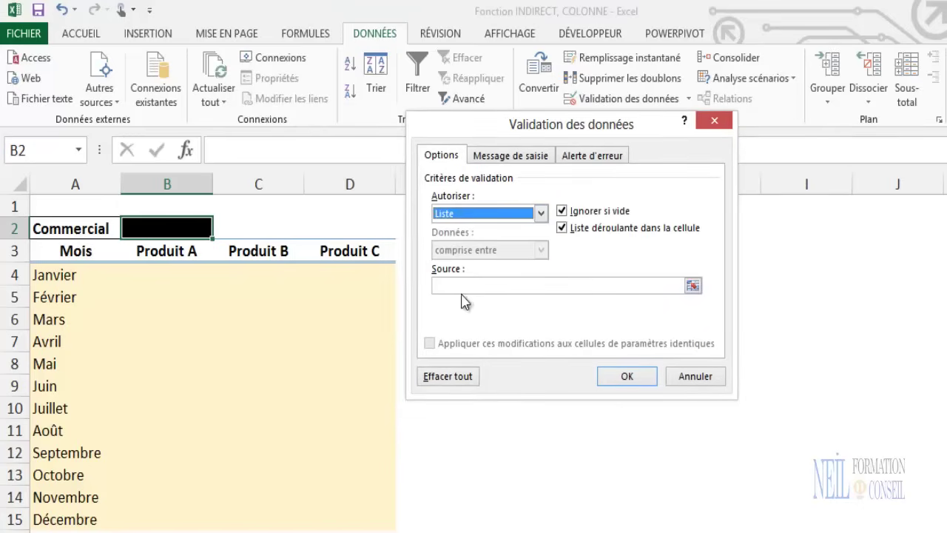
left_click(455, 284)
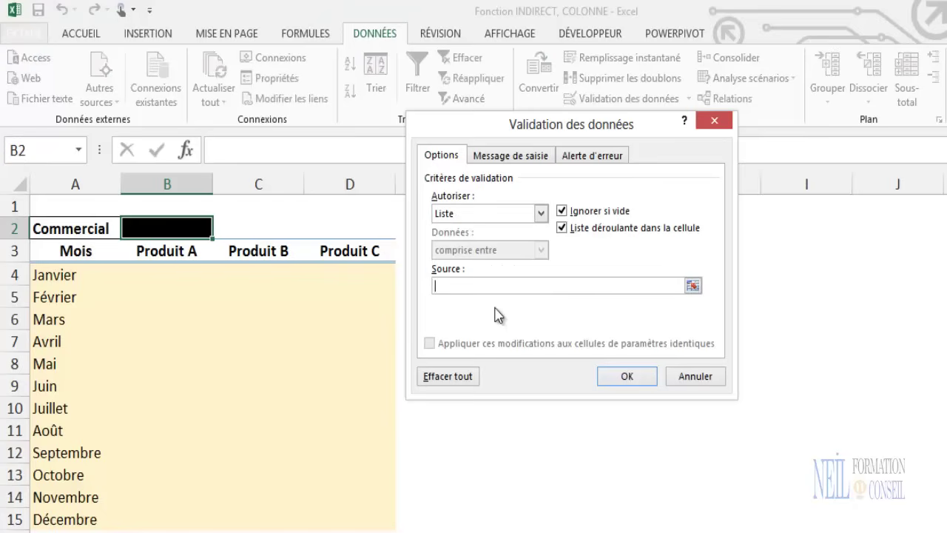
type("=I")
key("BackSpace")
key("BackSpace")
type("Pierre")
type(";Paul;")
type("Jacques")
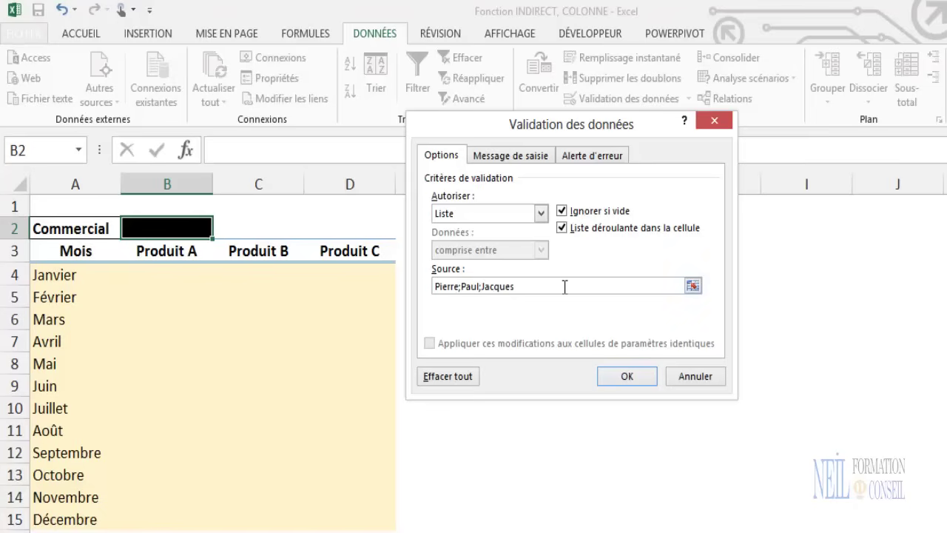
left_click(543, 322)
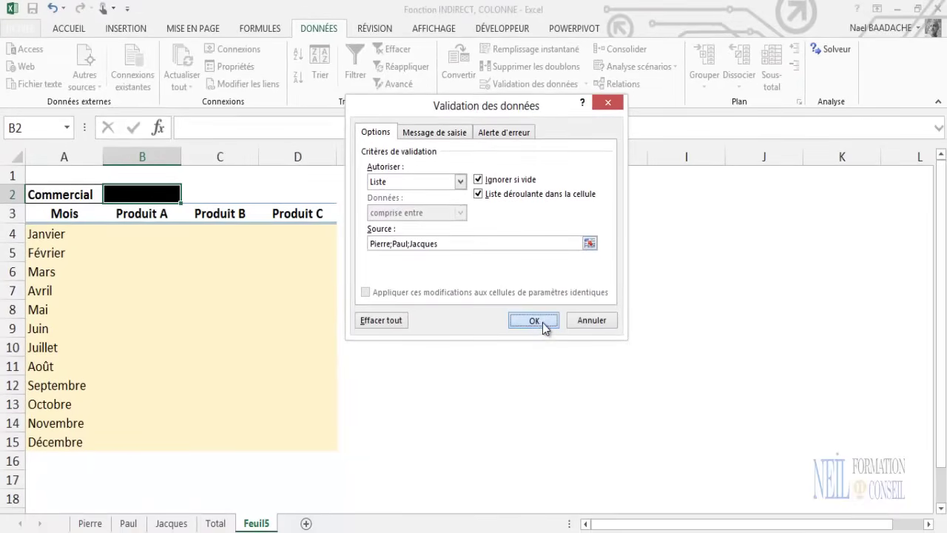
- Pick the second salesperson from B2's dropdown, then move to B4
left_click(187, 194)
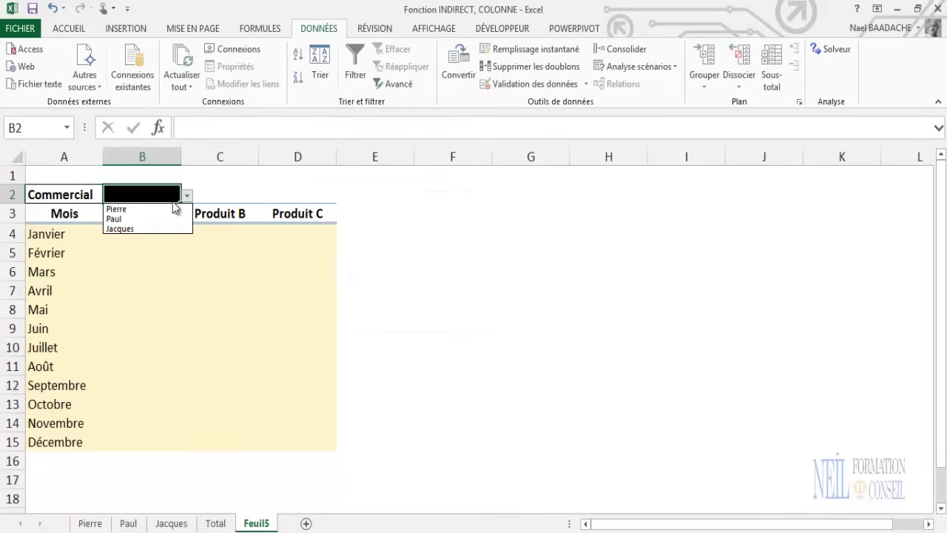
left_click(122, 229)
left_click(133, 234)
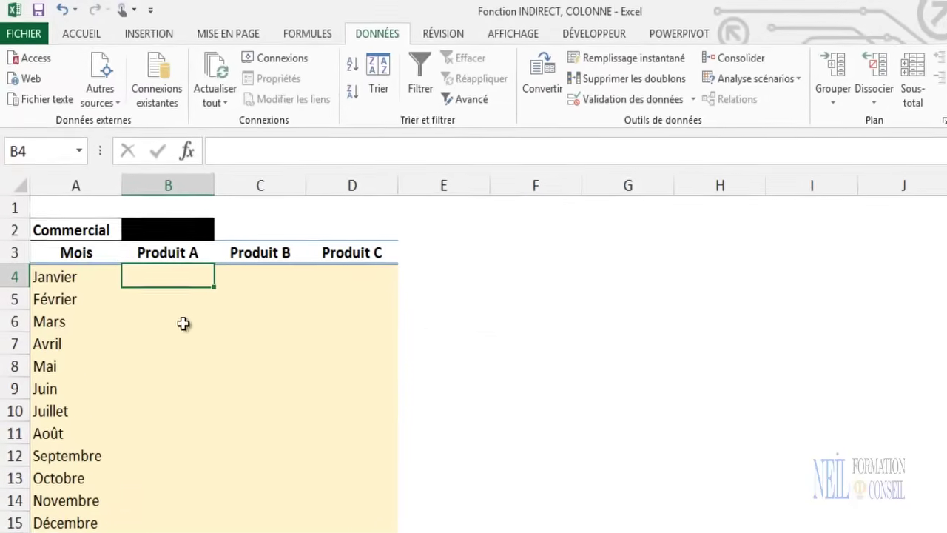
left_click(176, 230)
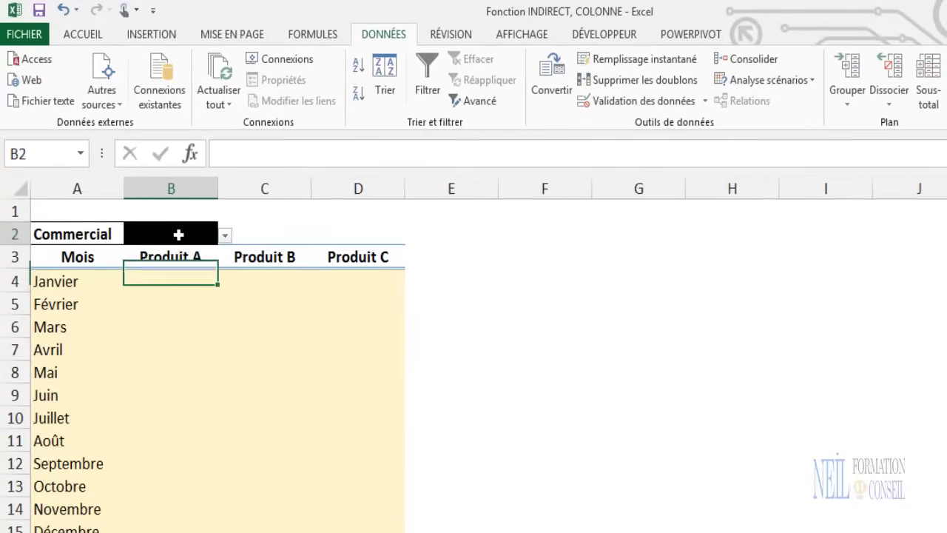
left_click(225, 235)
left_click(181, 260)
left_click(156, 286)
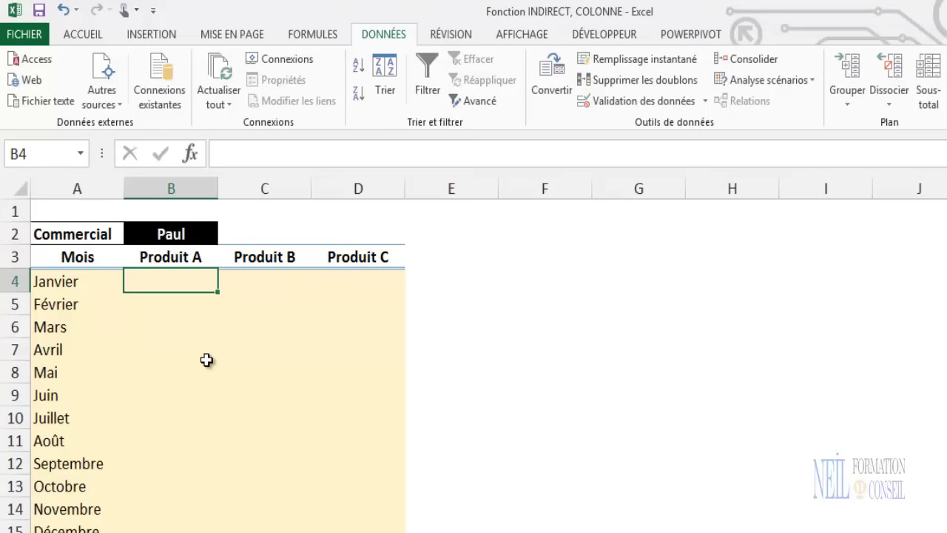
- Start B4's formula as =recherchev($A4;indirect( with column A locked on the month
type("=r")
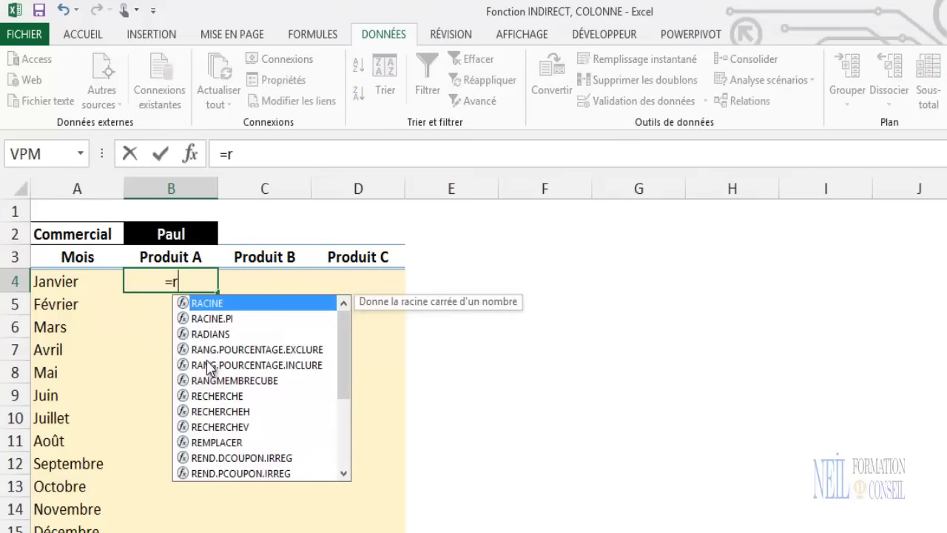
type("echerche")
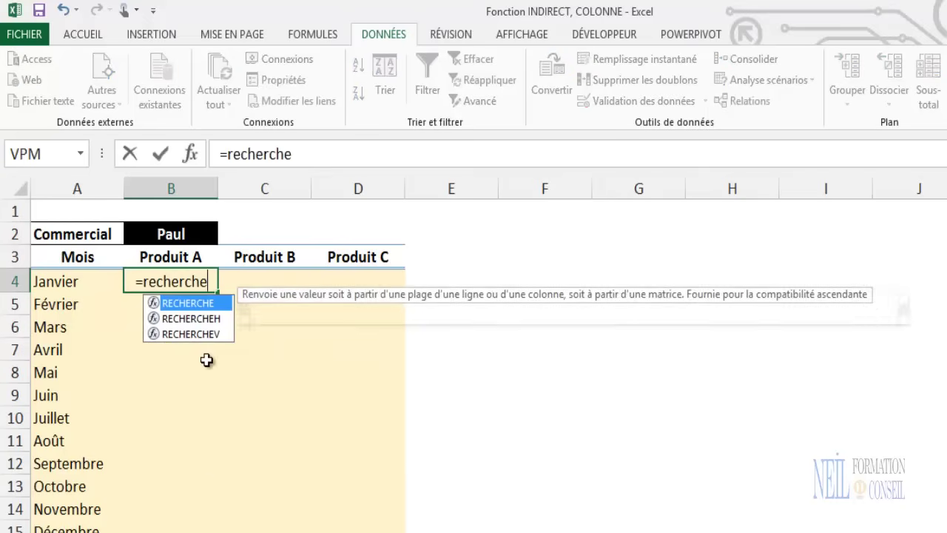
type("v(")
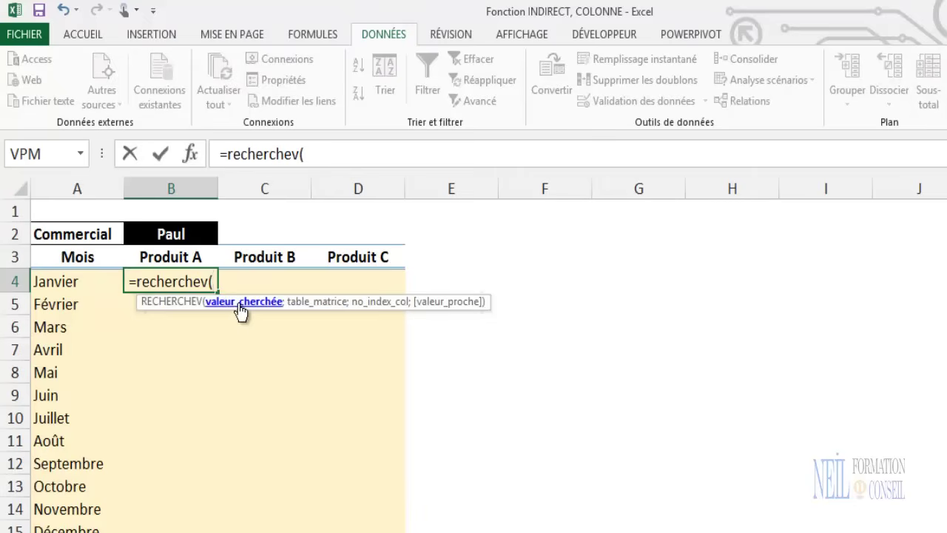
left_click(58, 285)
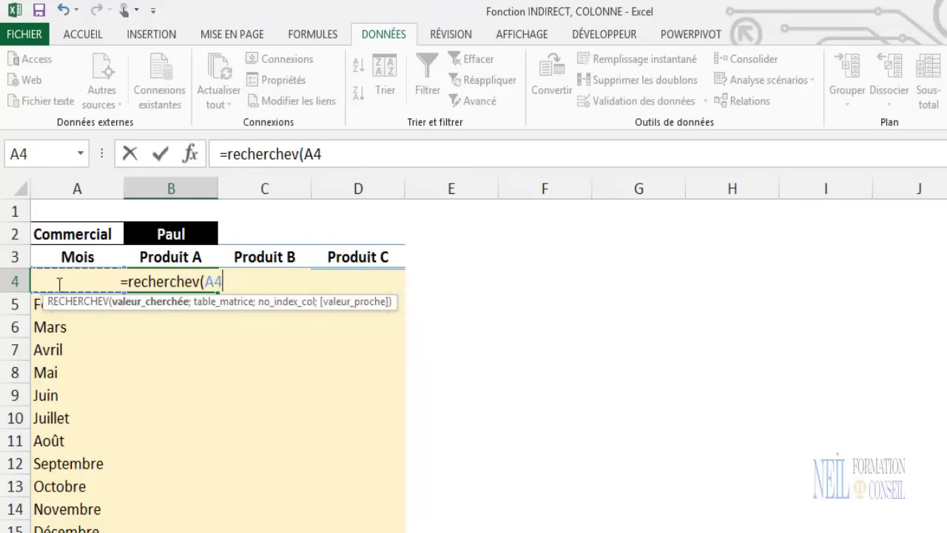
key("F4")
key("F4")
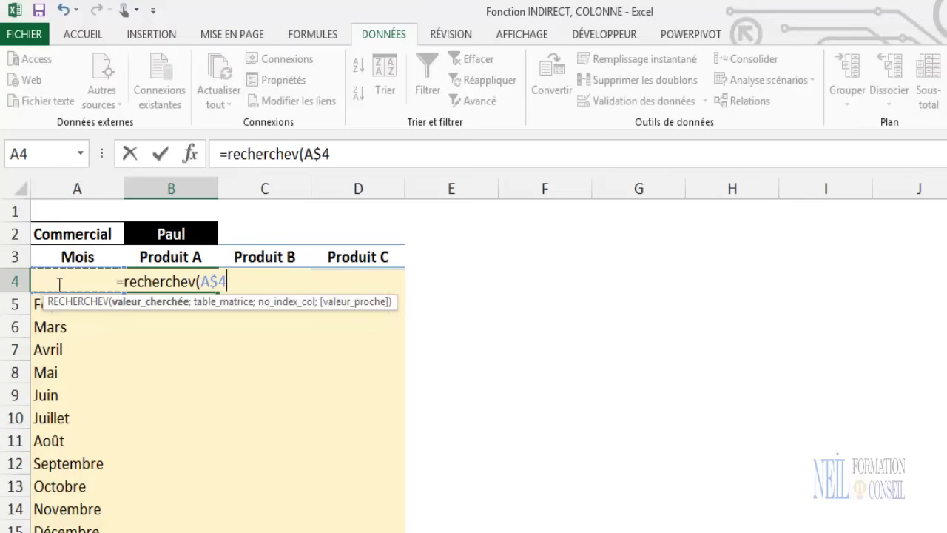
key("F4")
type(";")
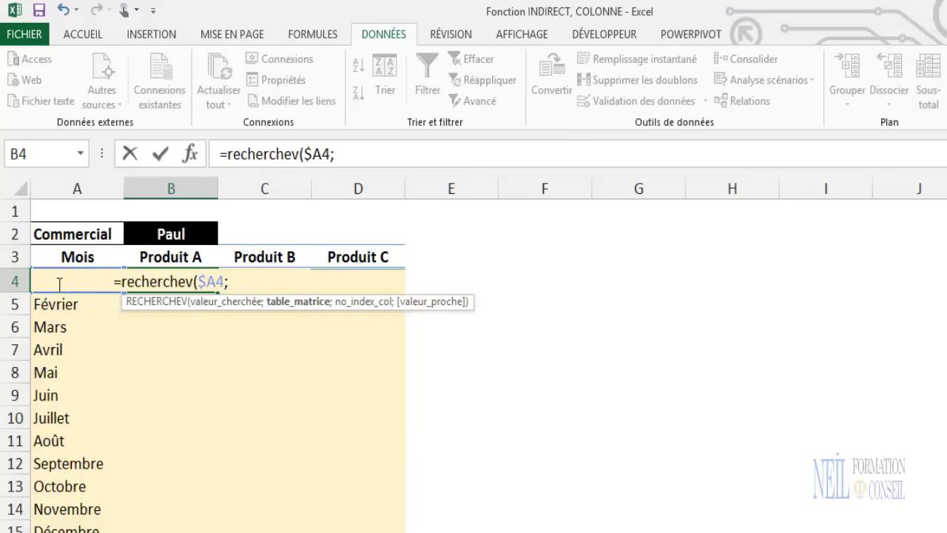
type("ind")
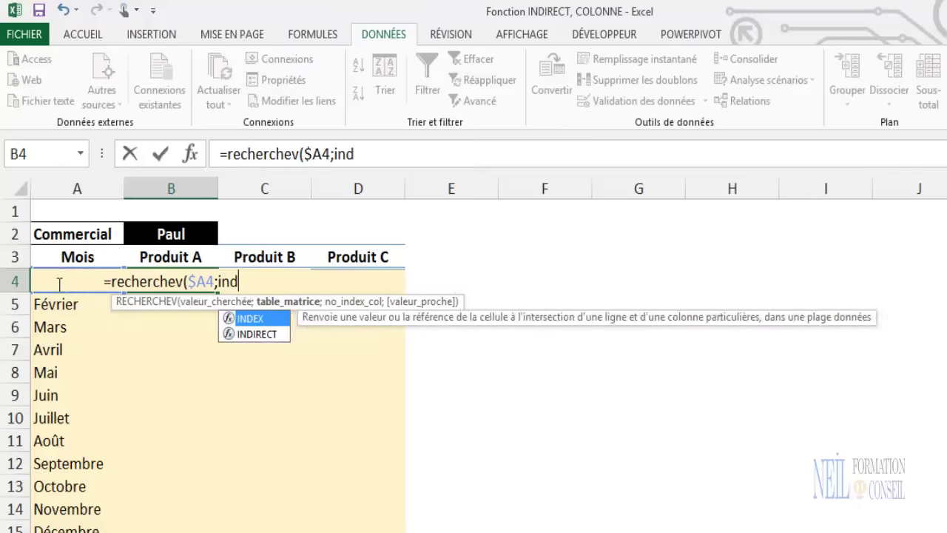
type("irect")
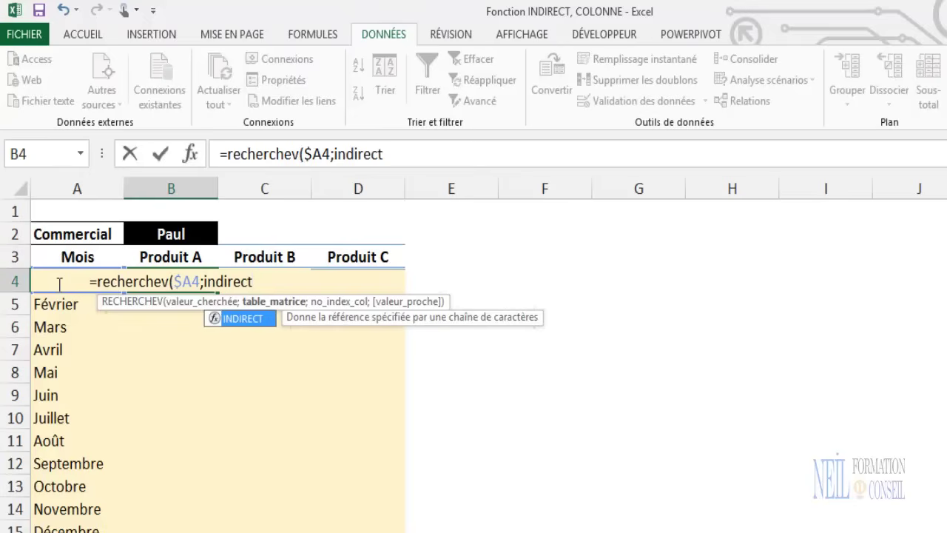
type("(")
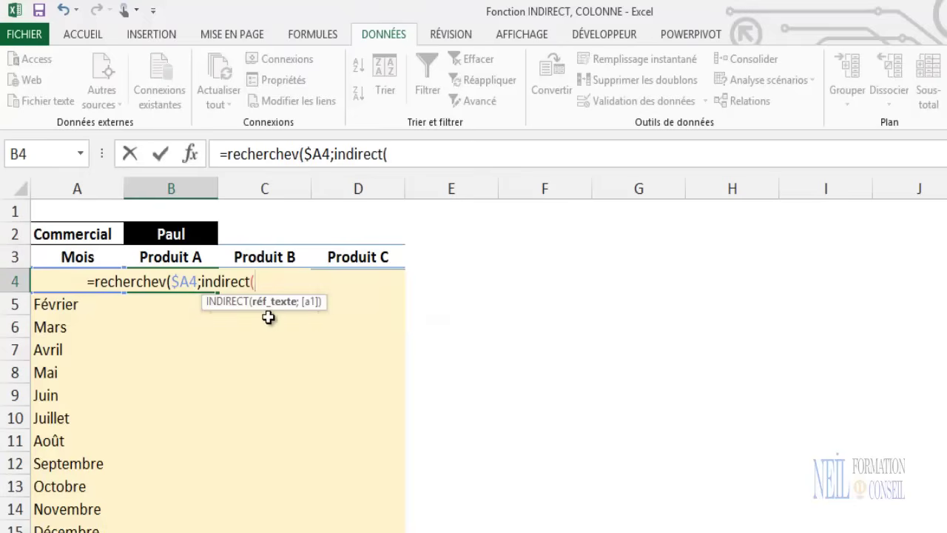
- Feed the absolute Commercial cell $B$2 into INDIRECT and close it with );
left_click(173, 234)
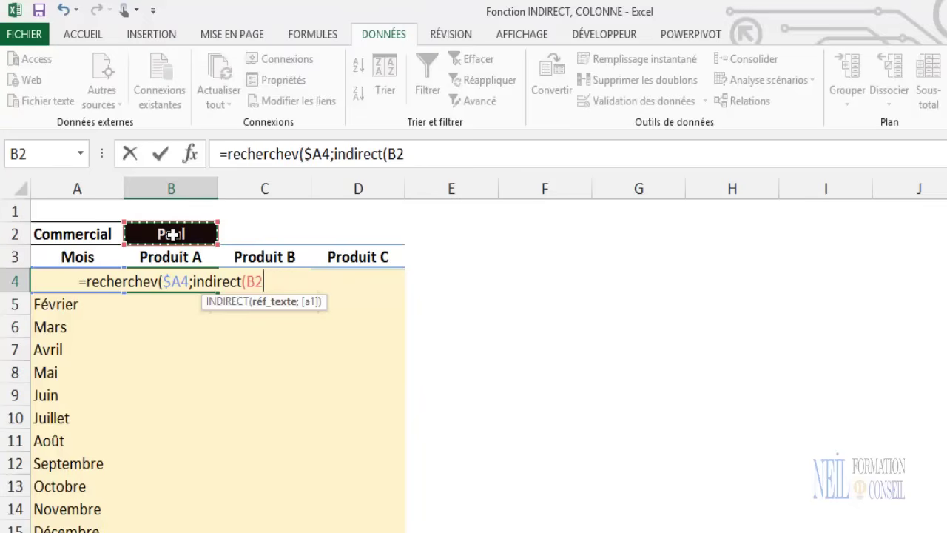
key("F4")
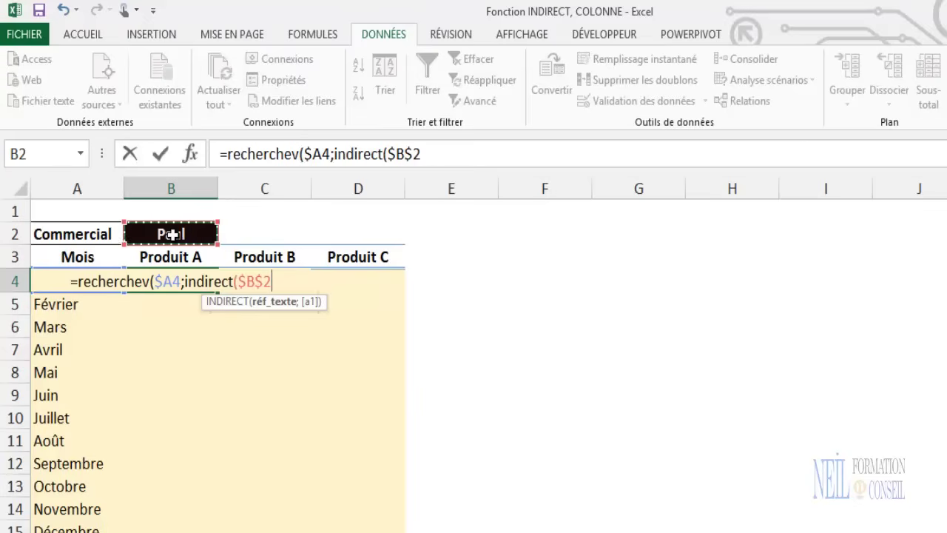
type(")")
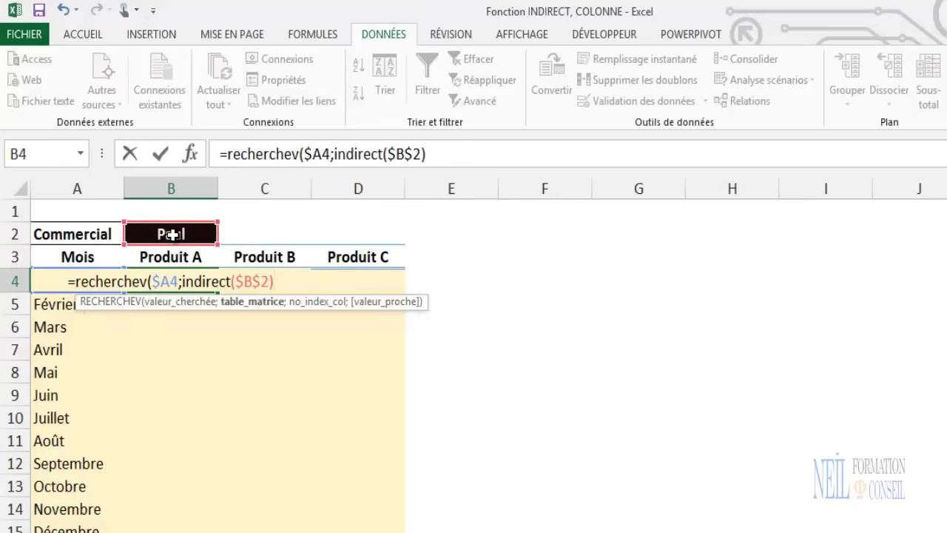
type(";")
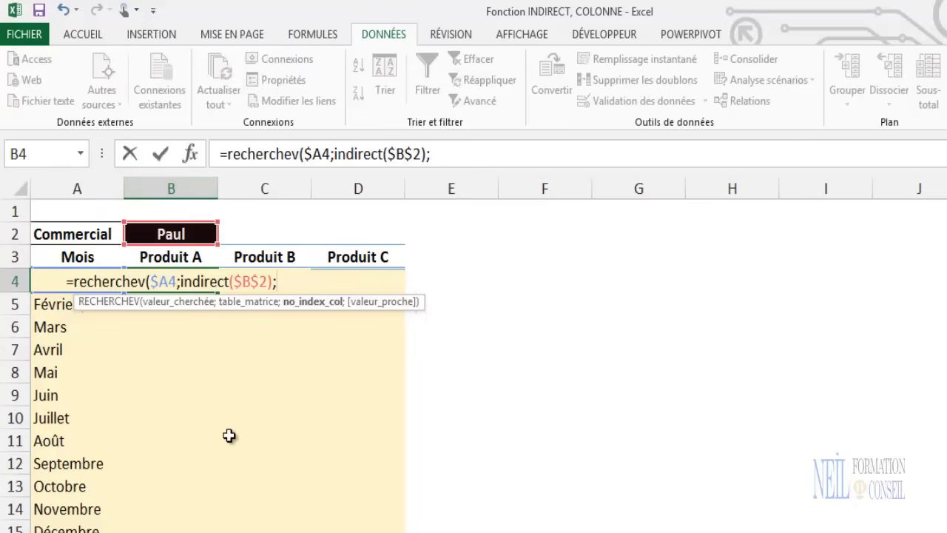
- Finish B4 with column index 2 and FAUX for an exact match, returning 25
type("2;")
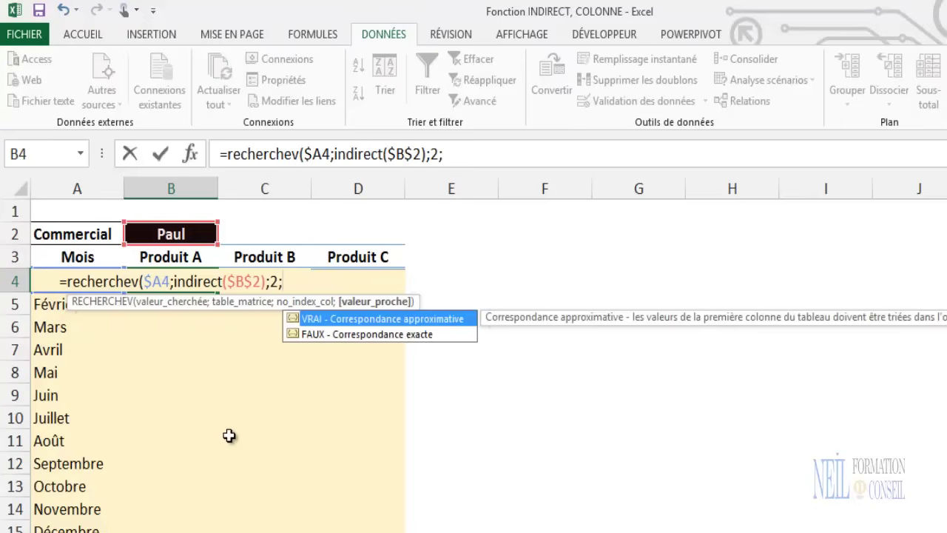
type("f")
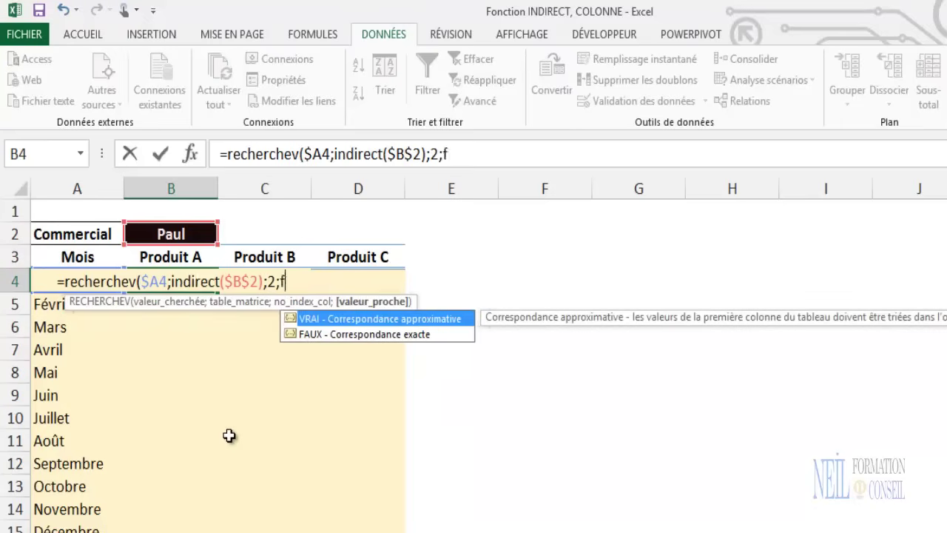
type("aux)")
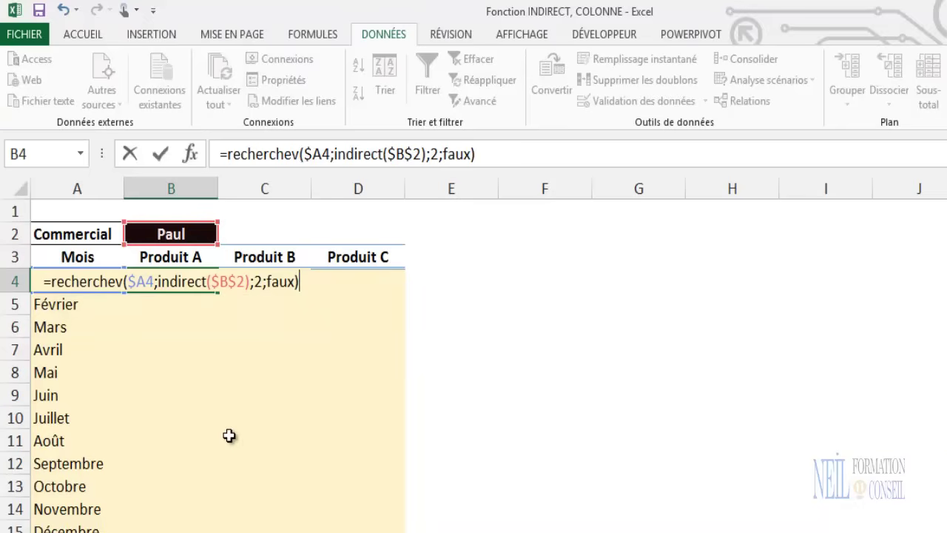
key("Return")
key("Up")
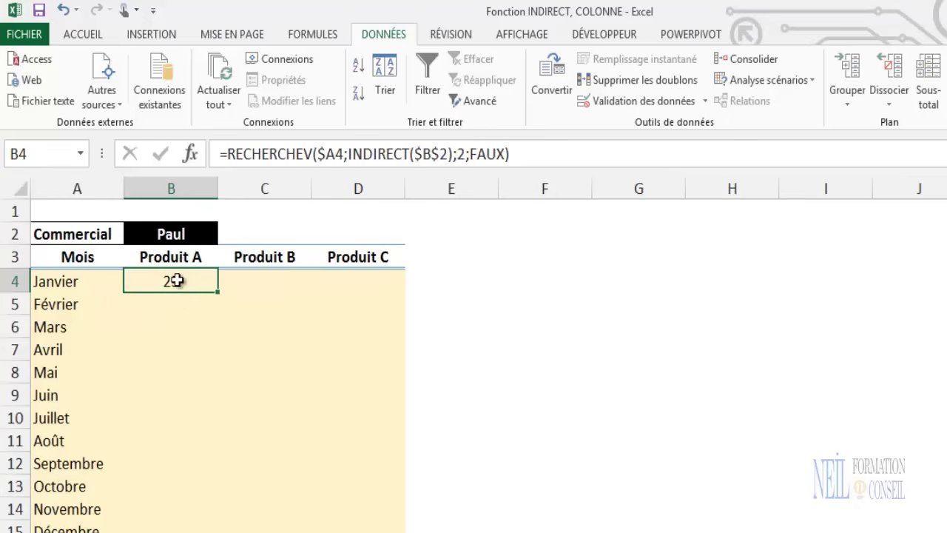
- Verify that the second salesperson's sheet shows 25 for January Produit A
left_click(74, 281)
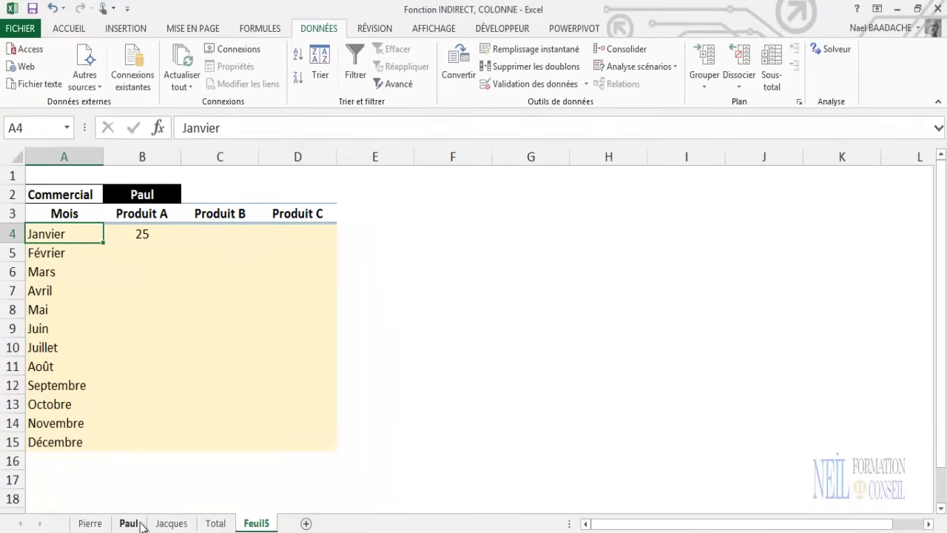
left_click(130, 524)
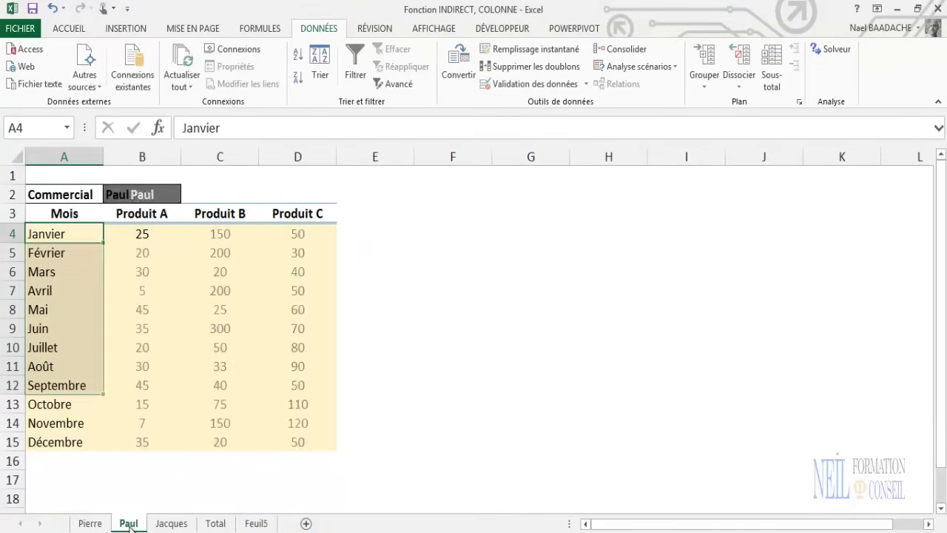
left_click(142, 236)
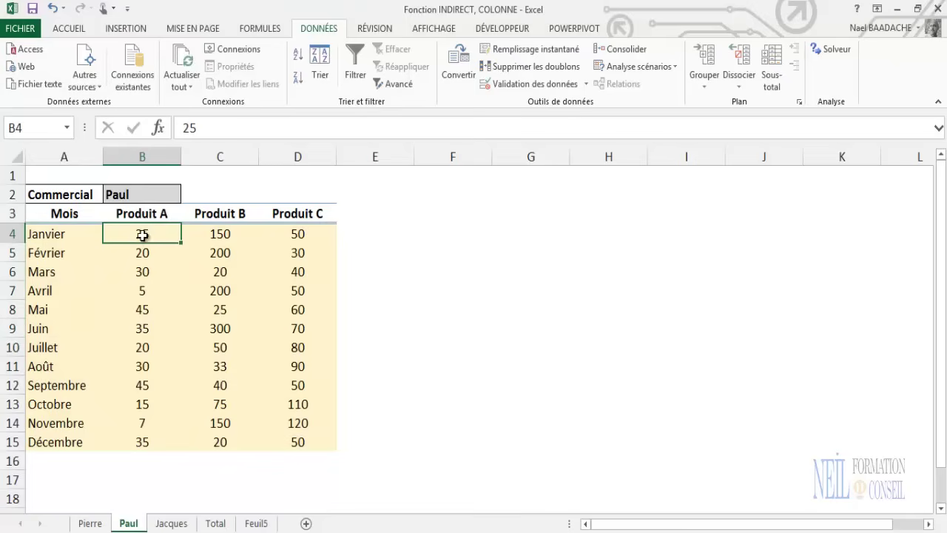
left_click(257, 523)
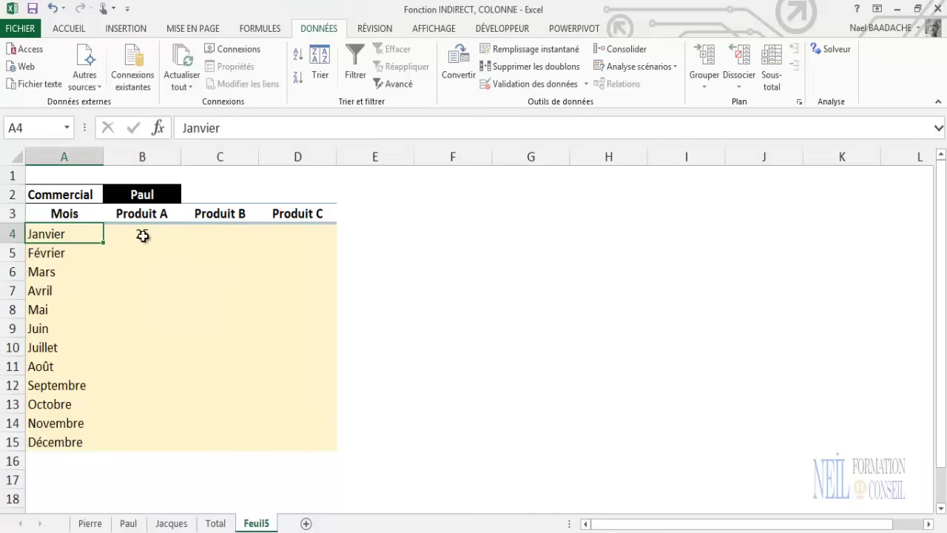
- Choose the first salesperson in B2's commercial dropdown
left_click(147, 192)
left_click(188, 195)
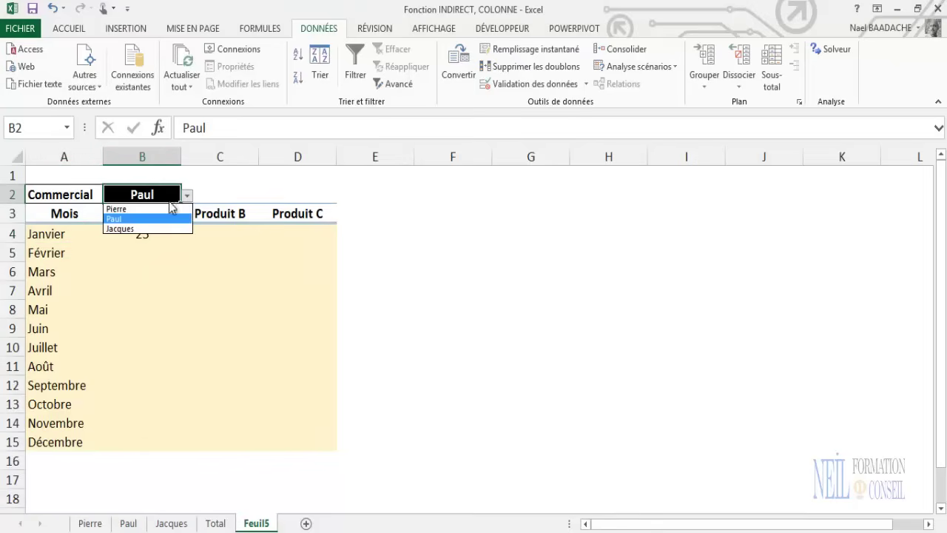
left_click(146, 210)
left_click(140, 233)
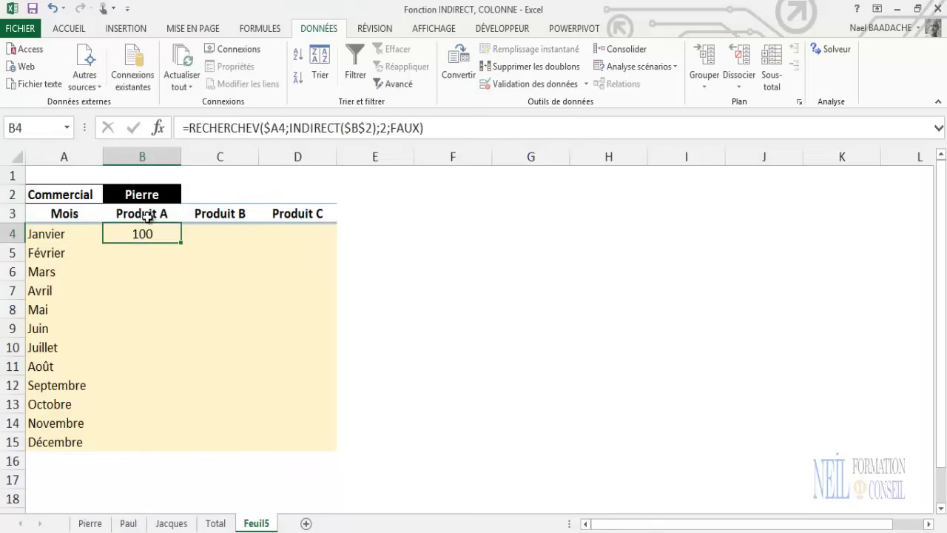
- Confirm that salesperson's January Produit A is 100, then reopen B4's formula for editing
left_click(92, 523)
left_click(153, 236)
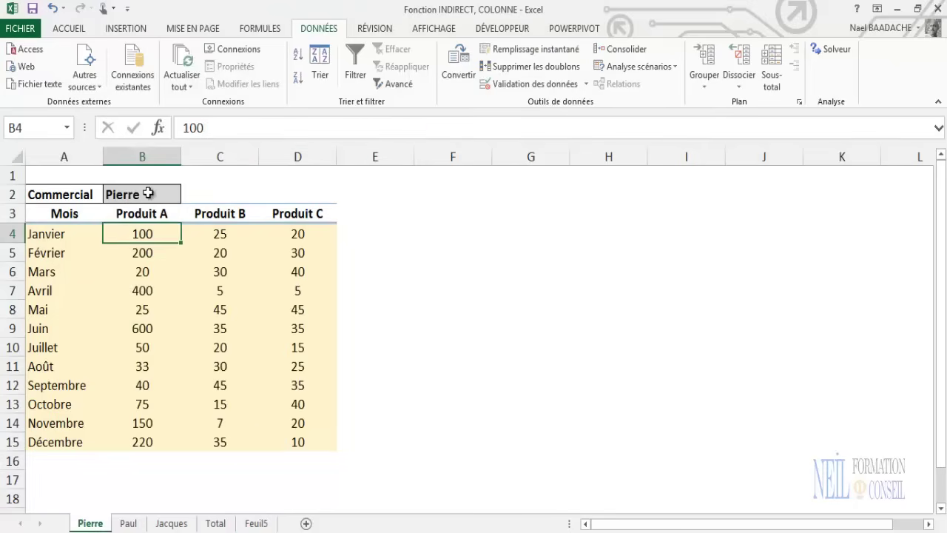
left_click(256, 523)
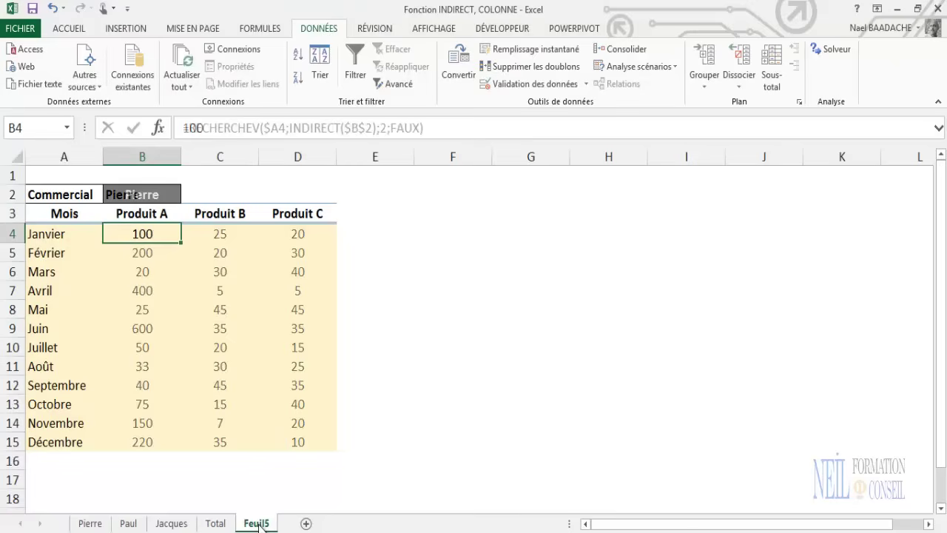
left_click(382, 128)
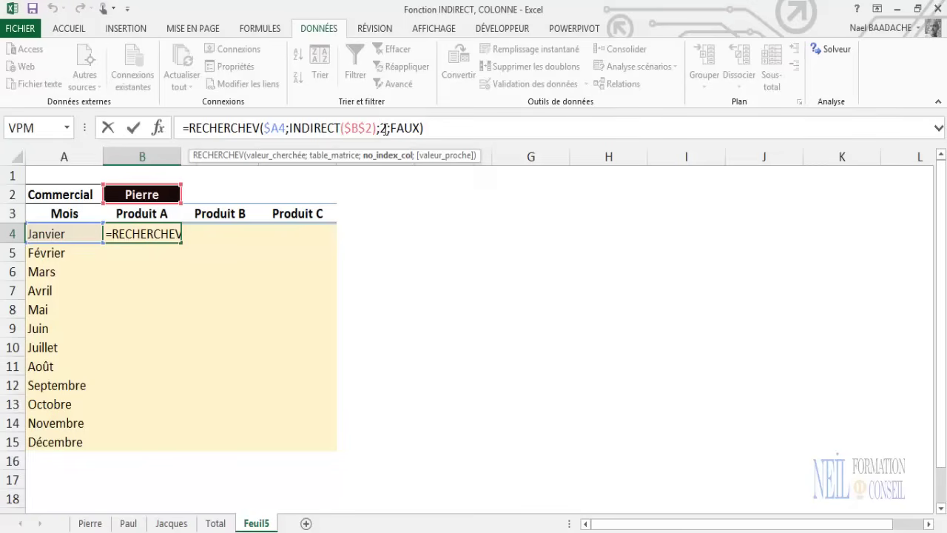
key("ctrl+Return")
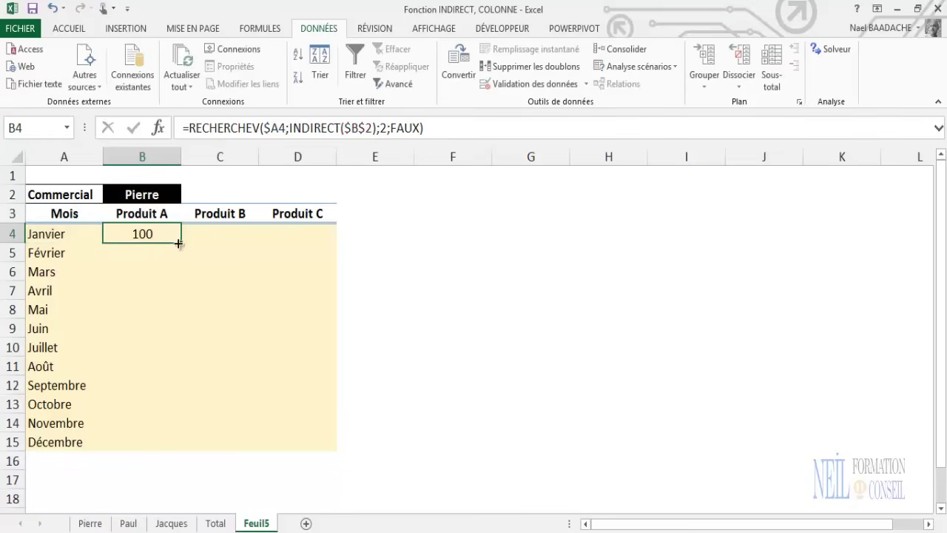
left_click_drag(182, 245, 307, 247)
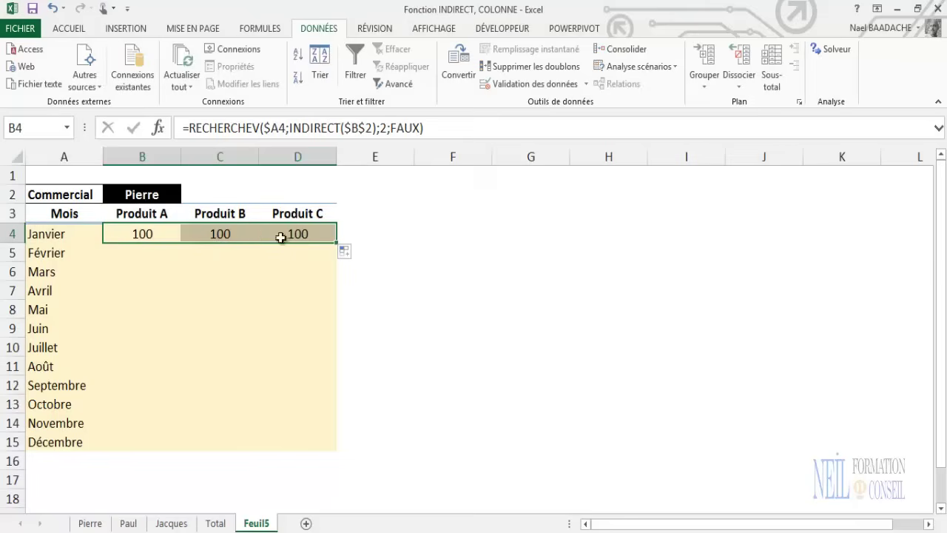
left_click(220, 235)
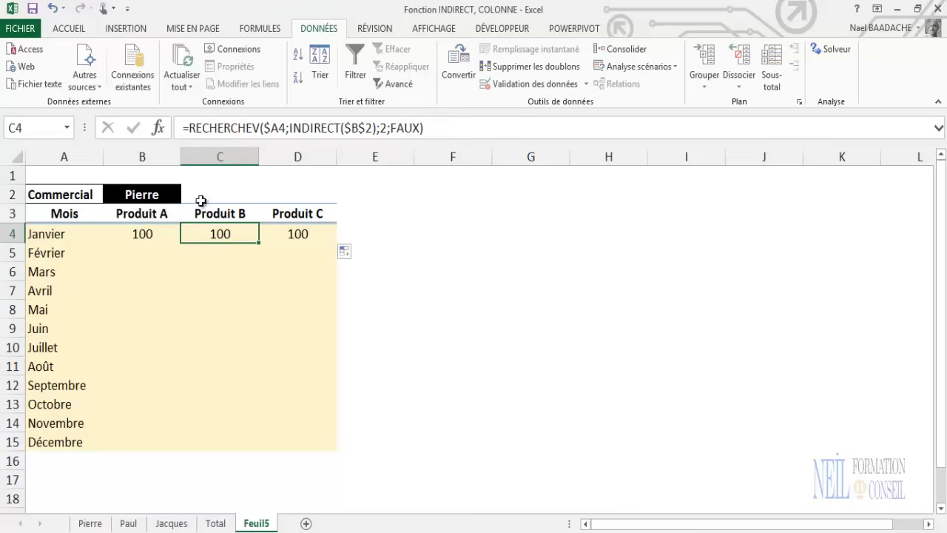
left_click(379, 128)
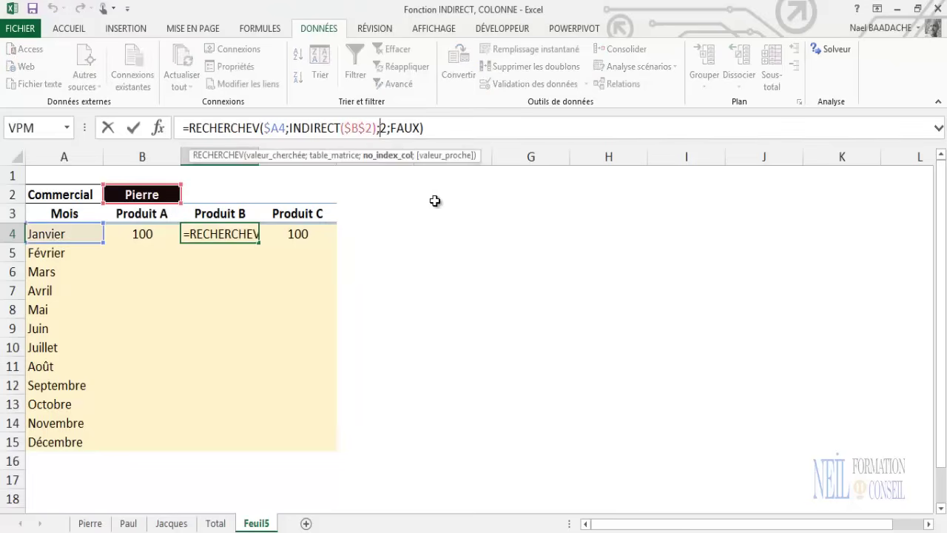
key("Delete")
type("3")
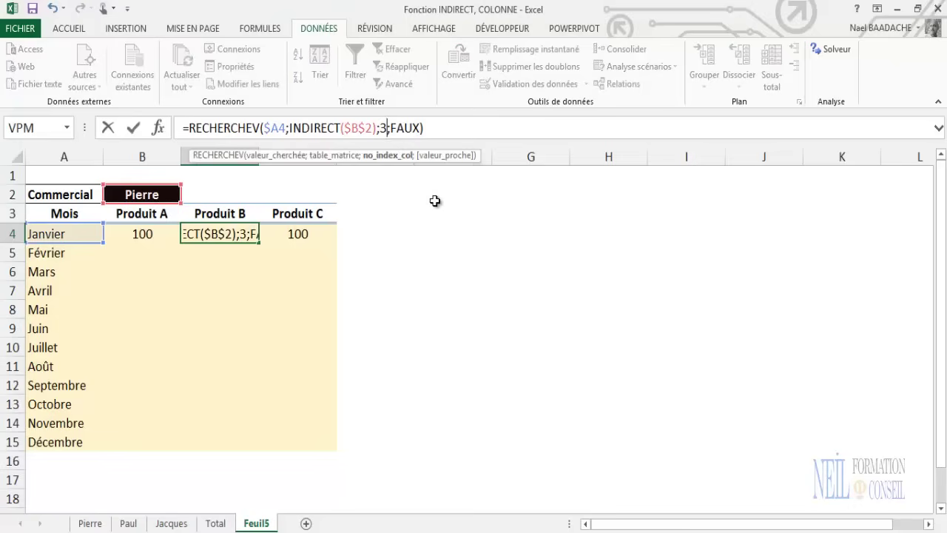
key("Return")
key("Up")
key("Left")
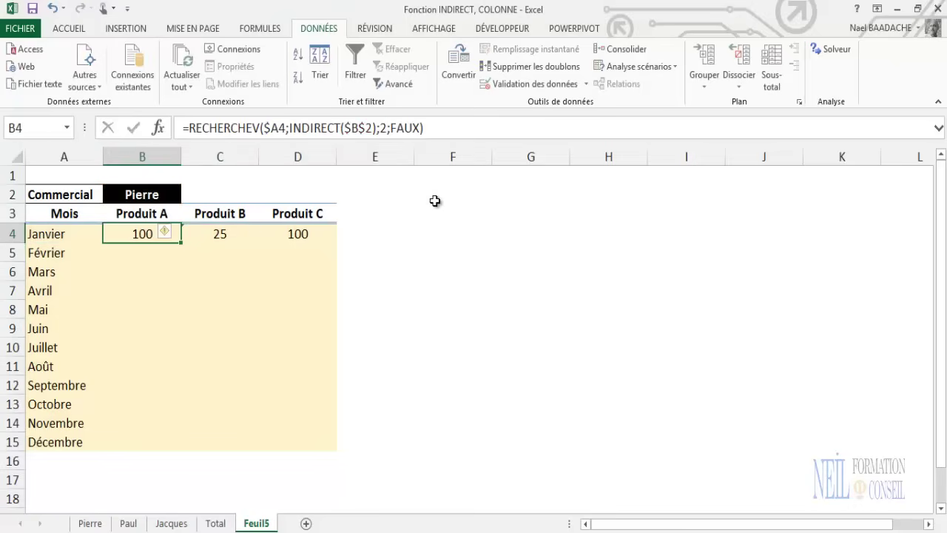
key("Right")
key("shift+Right")
key("Delete")
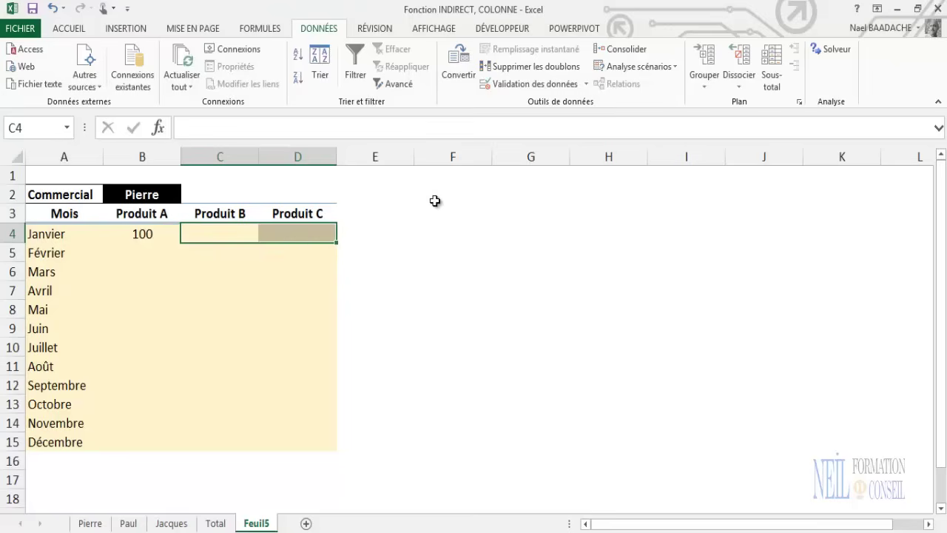
key("Left")
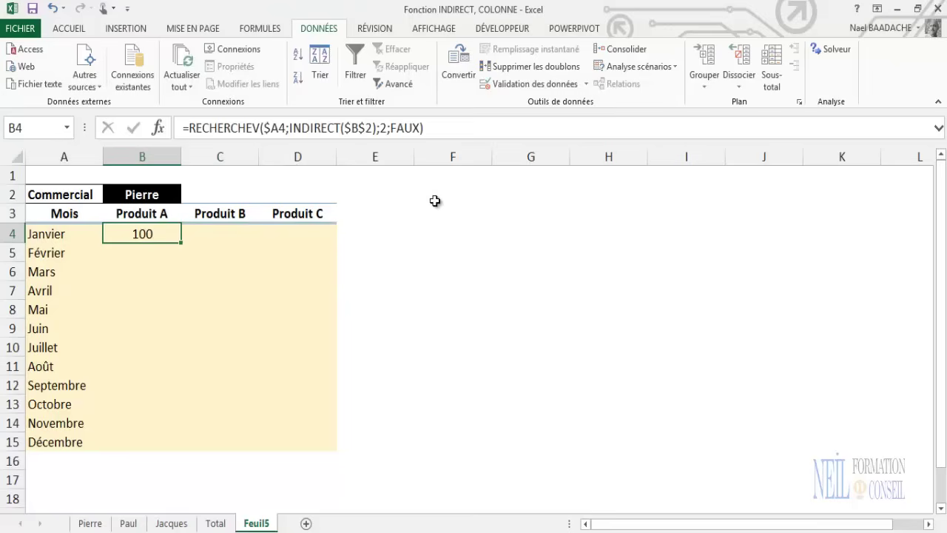
key("F2")
key("Left")
key("Left")
key("Left")
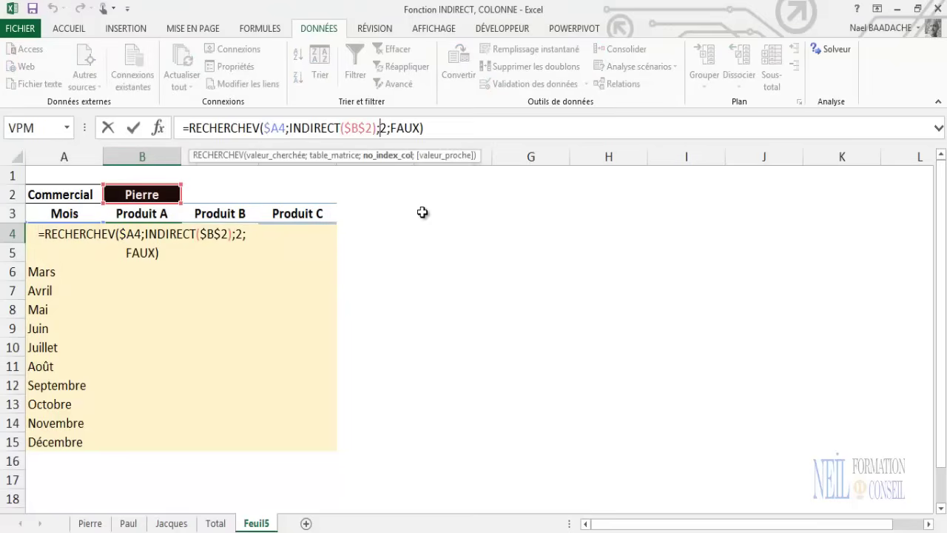
- Replace B4's column index 2 with COLONNE(), still returning 100
key("Delete")
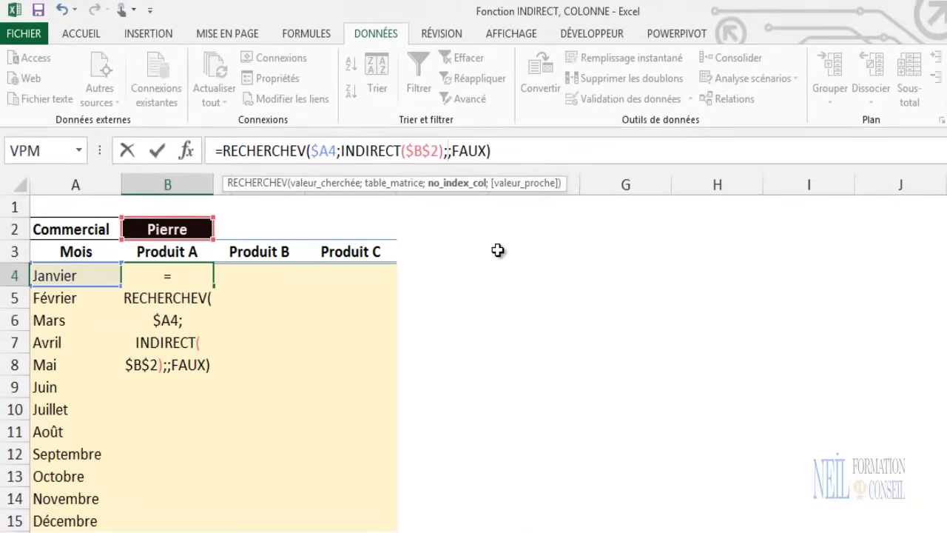
type("c")
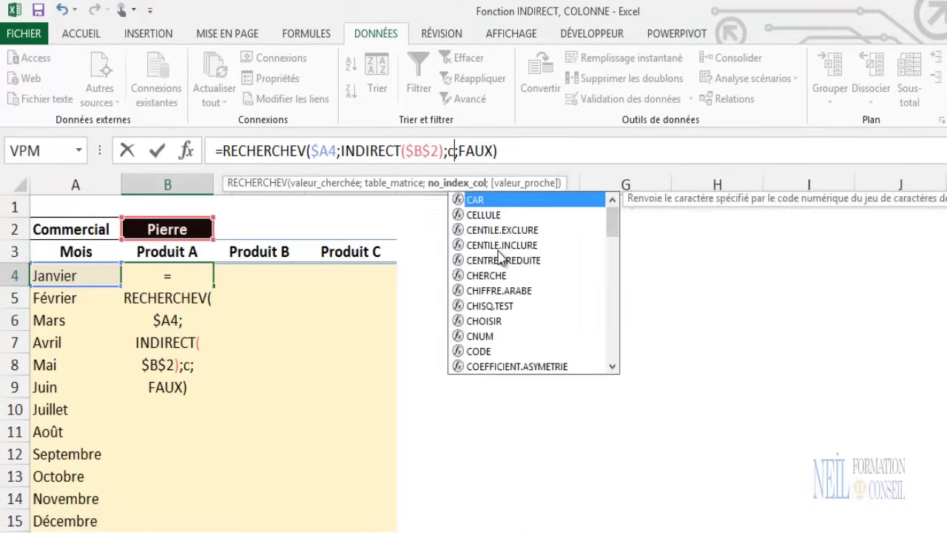
type("olonne(")
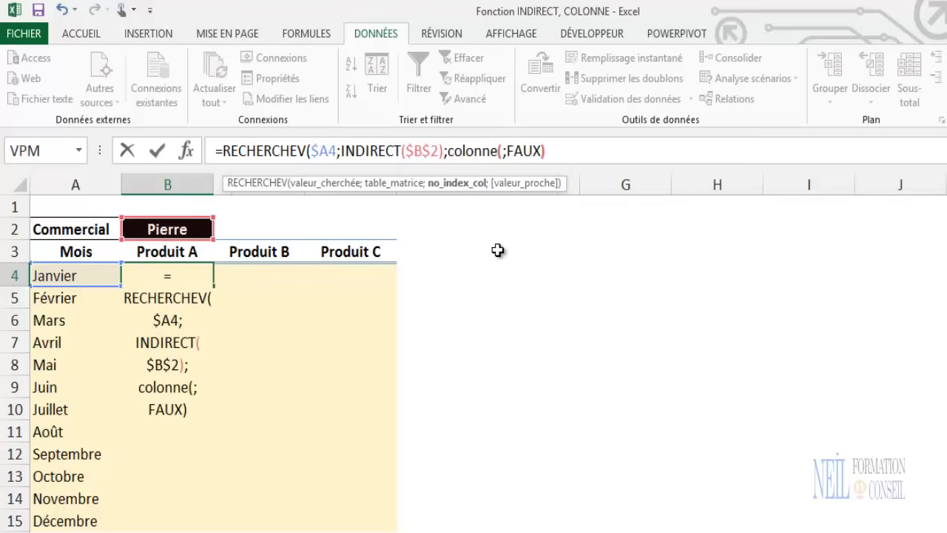
type(")")
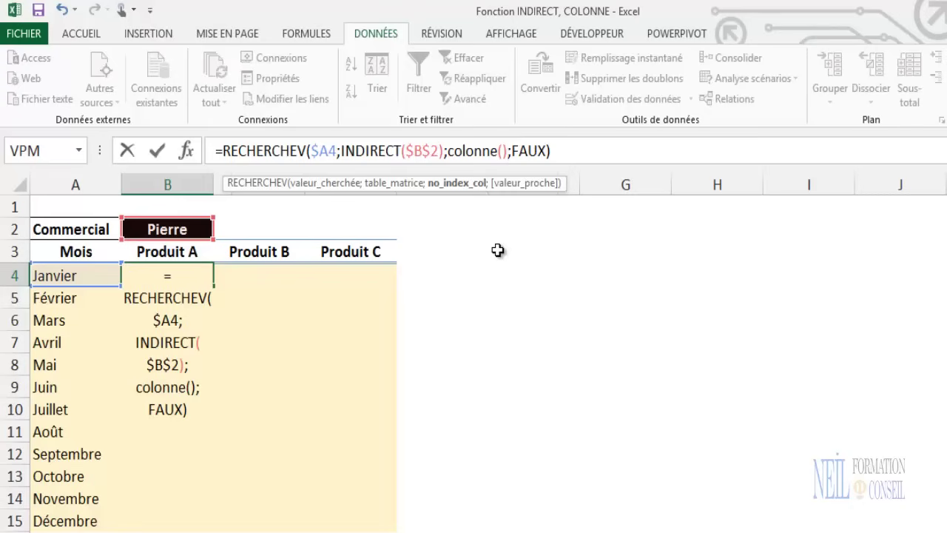
key("Return")
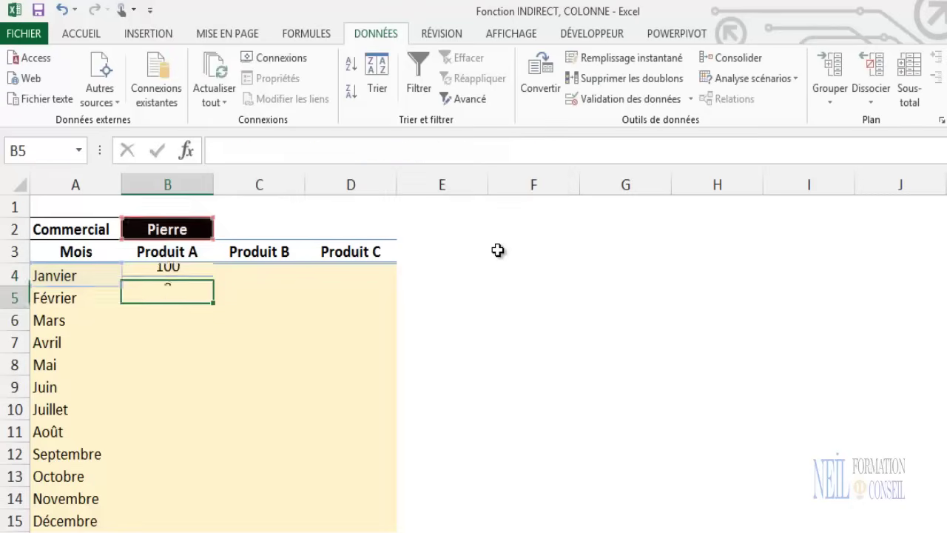
key("Up")
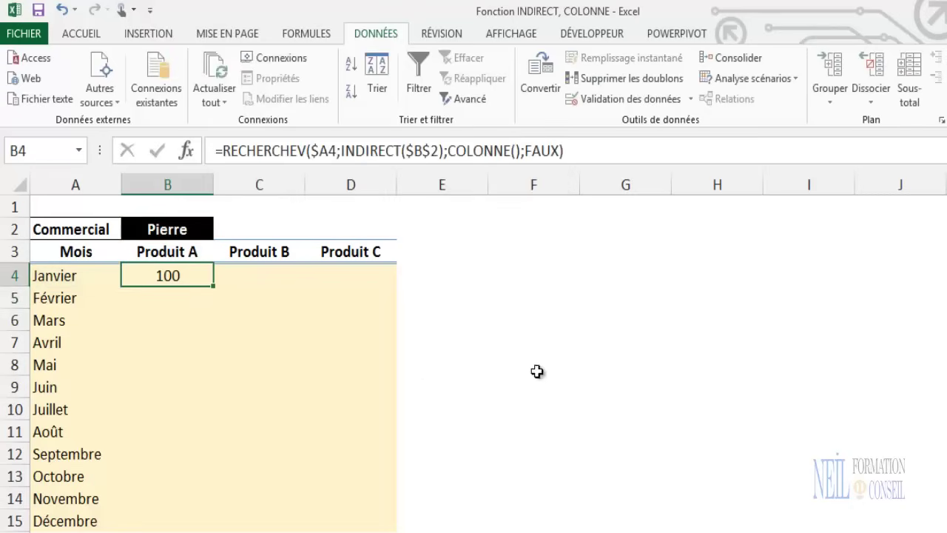
- Fill B4's formula down to row 15 and across to column D, then check B5, C5 and D5
left_click_drag(214, 285, 208, 522)
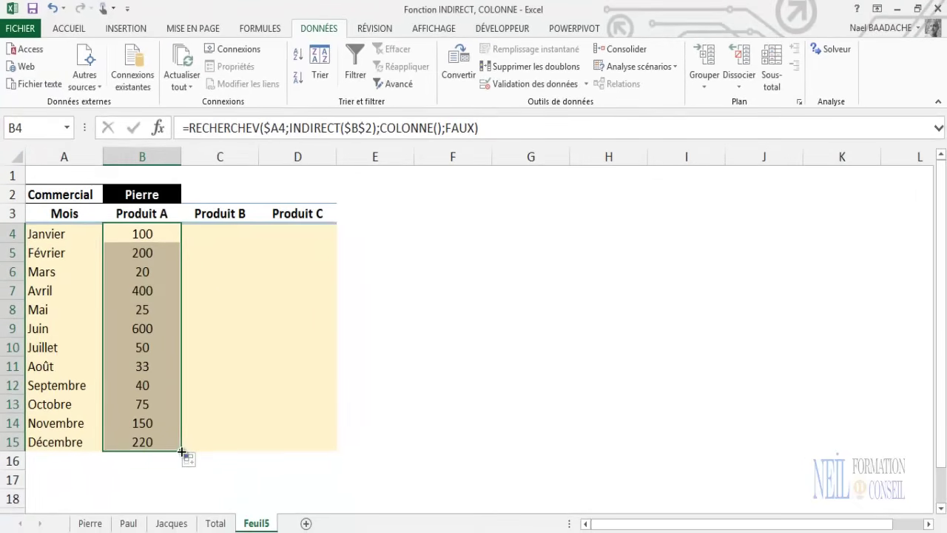
left_click_drag(181, 450, 334, 448)
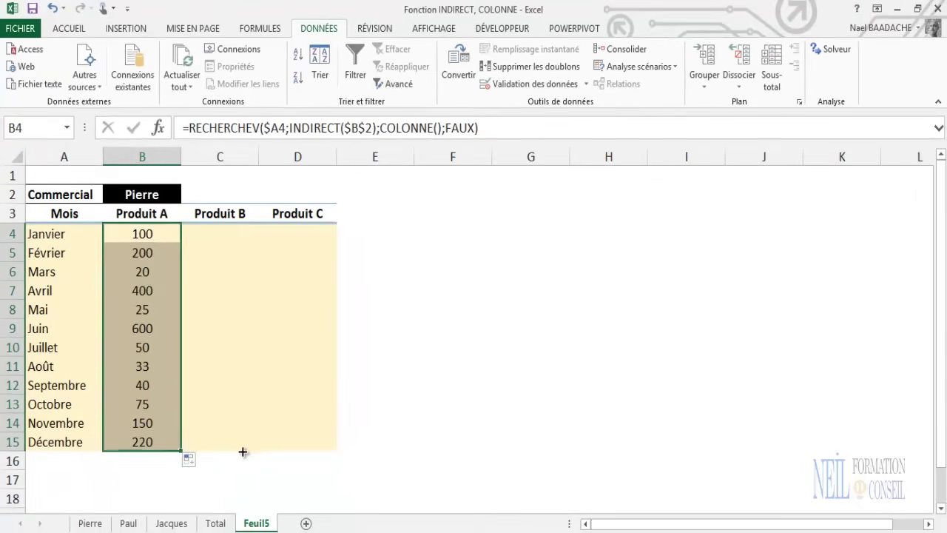
left_click(140, 243)
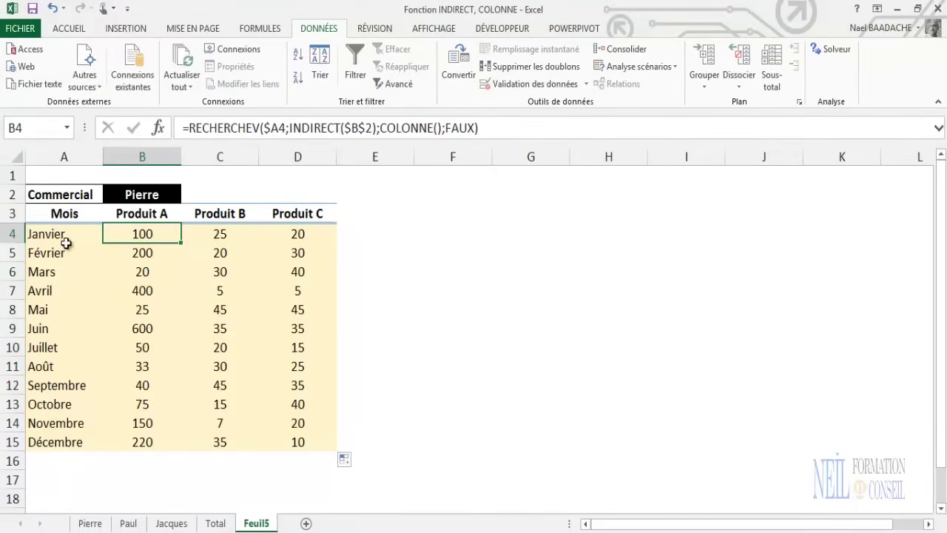
left_click(142, 254)
left_click(216, 253)
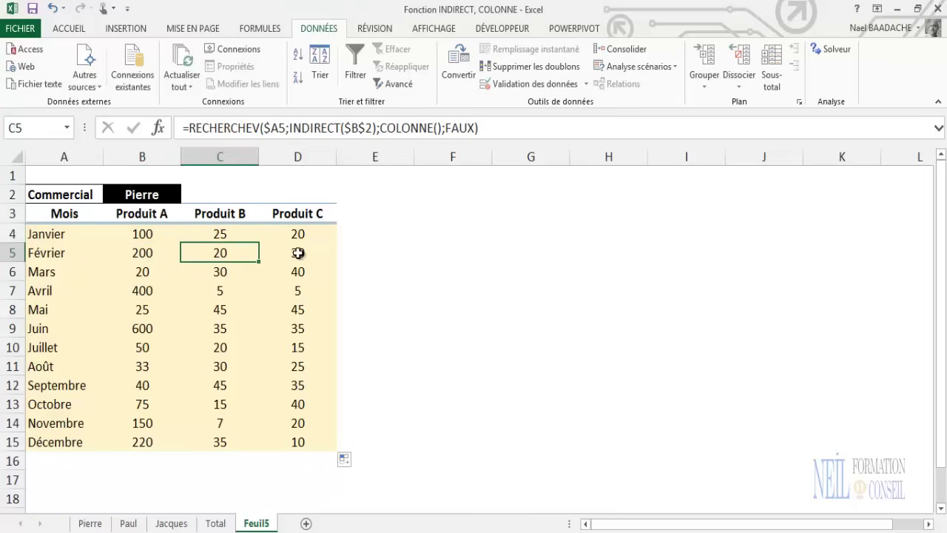
left_click(297, 253)
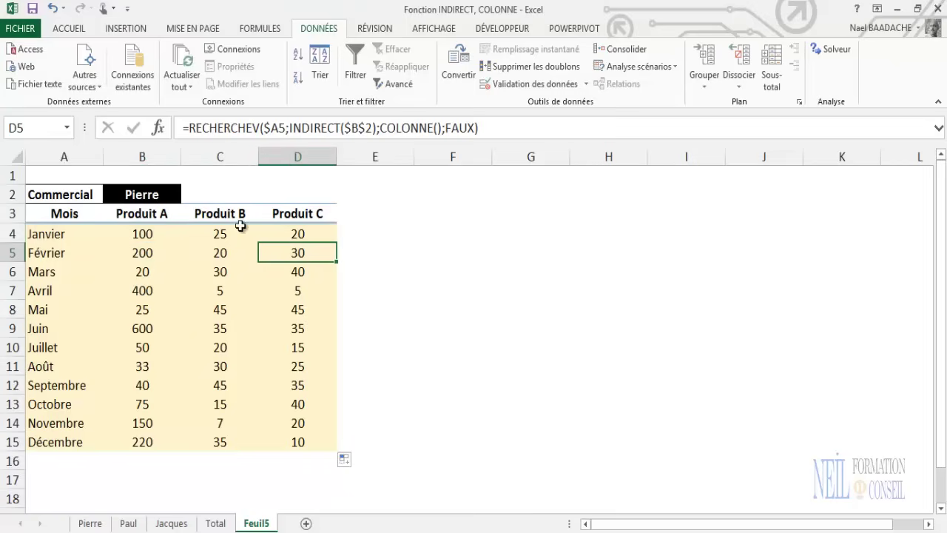
left_click(91, 523)
left_click(144, 254)
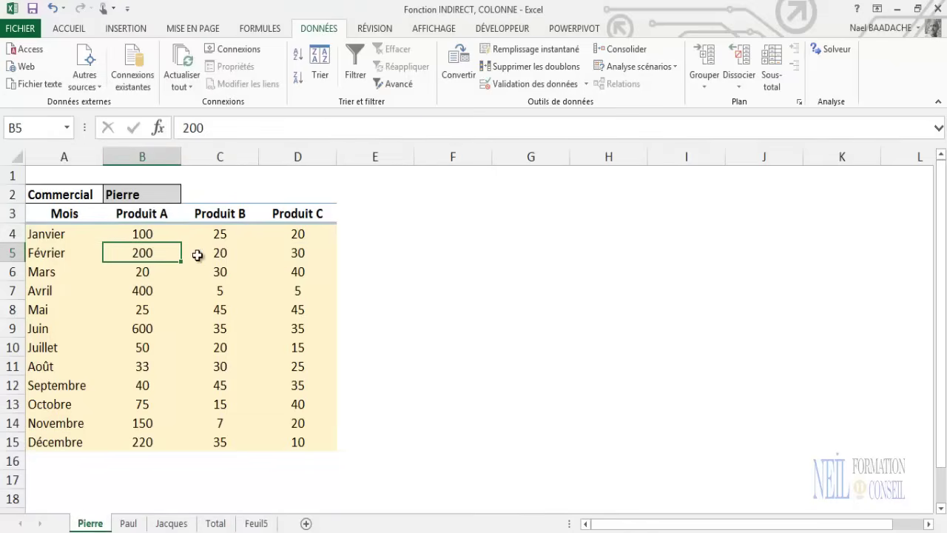
left_click(220, 253)
left_click(296, 252)
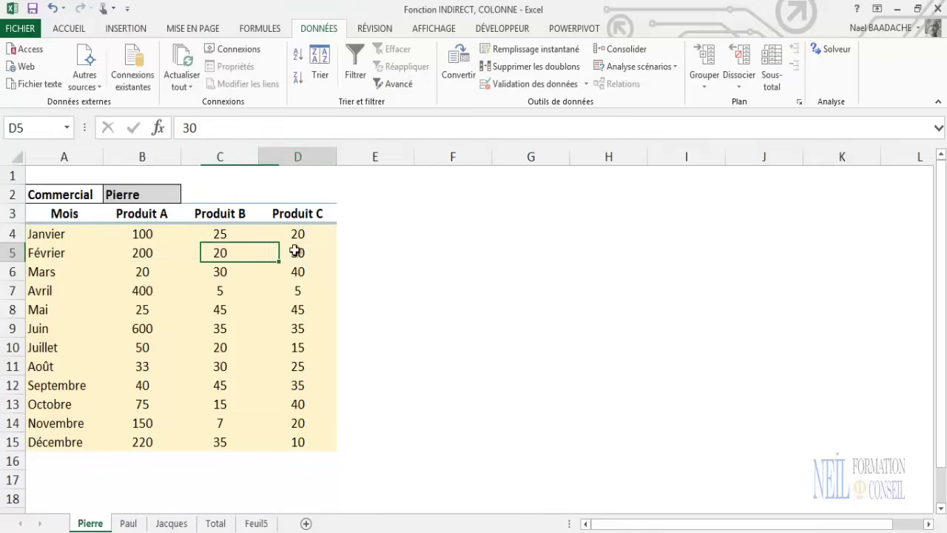
left_click(259, 523)
left_click(167, 195)
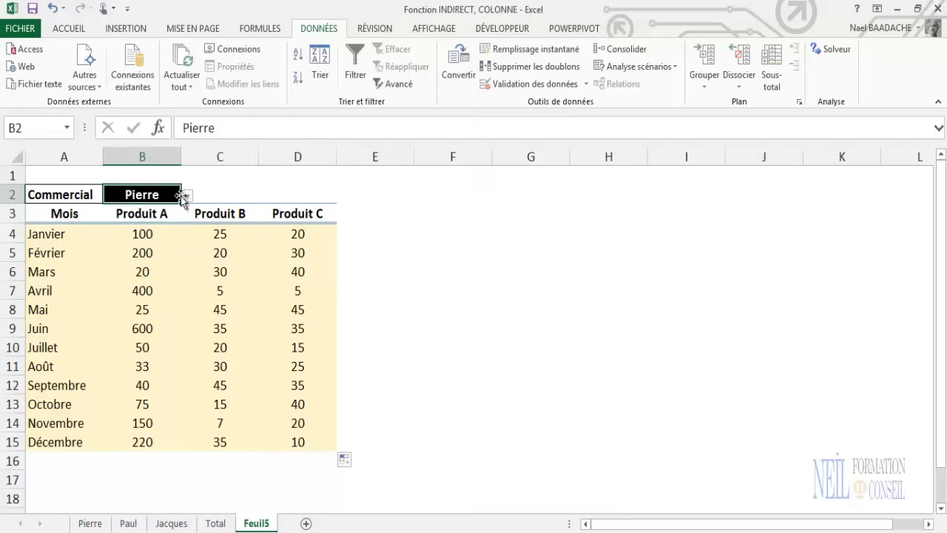
left_click(186, 196)
left_click(144, 228)
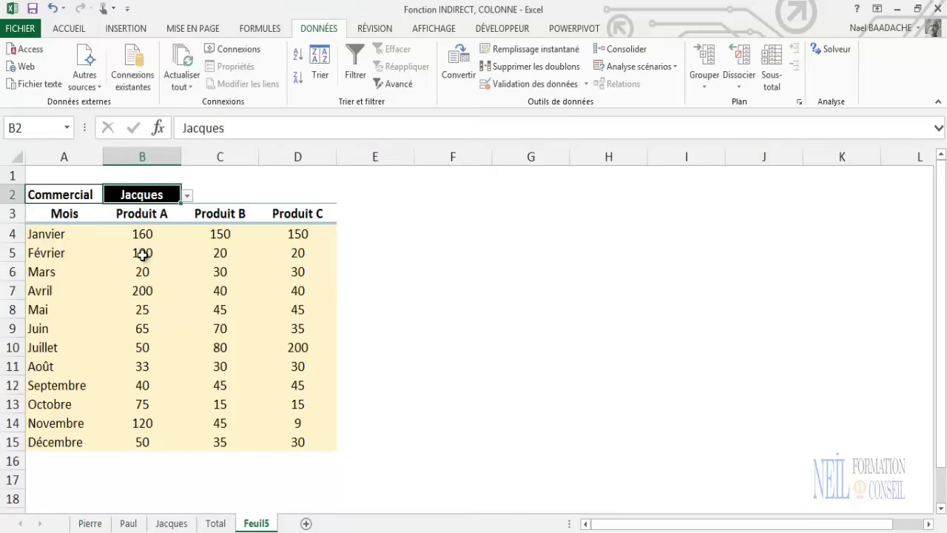
left_click(142, 255)
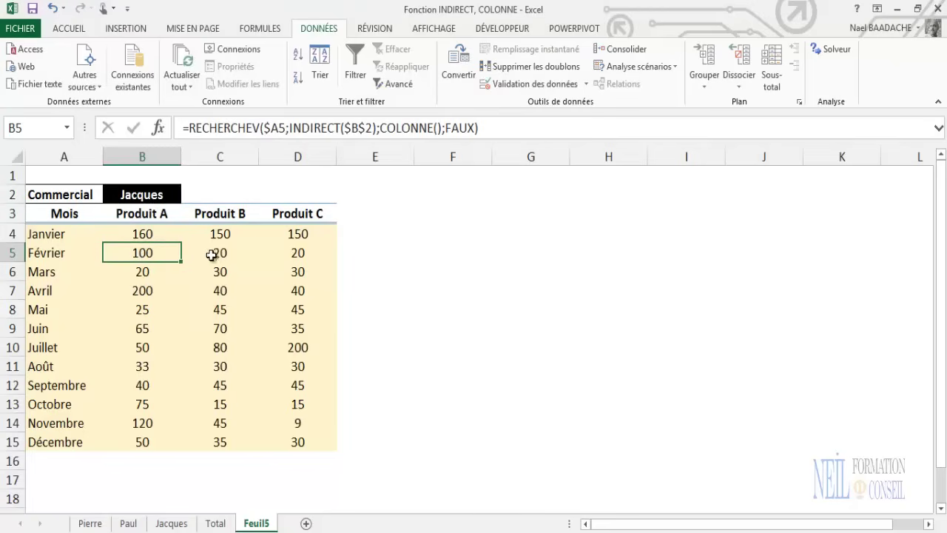
left_click(218, 255)
left_click(296, 255)
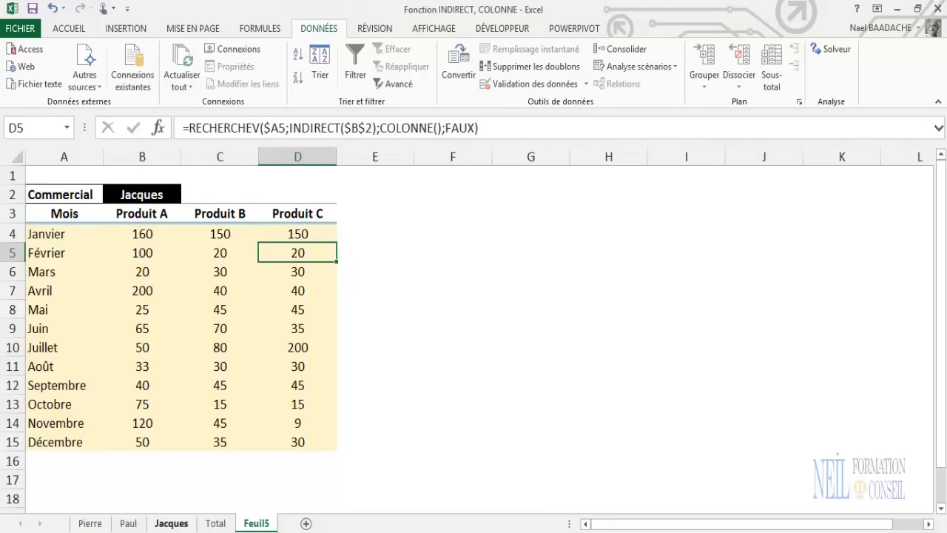
left_click(171, 524)
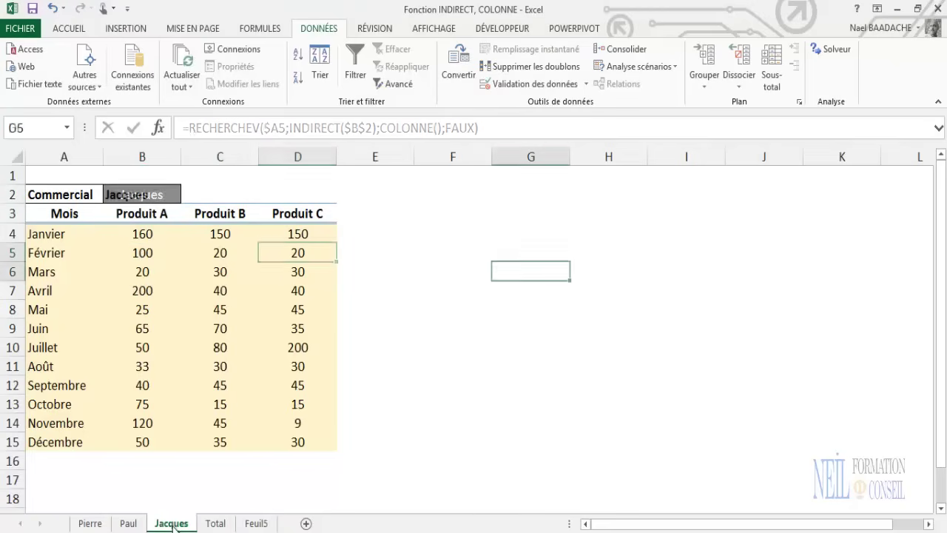
left_click(140, 252)
left_click(222, 252)
left_click(281, 254)
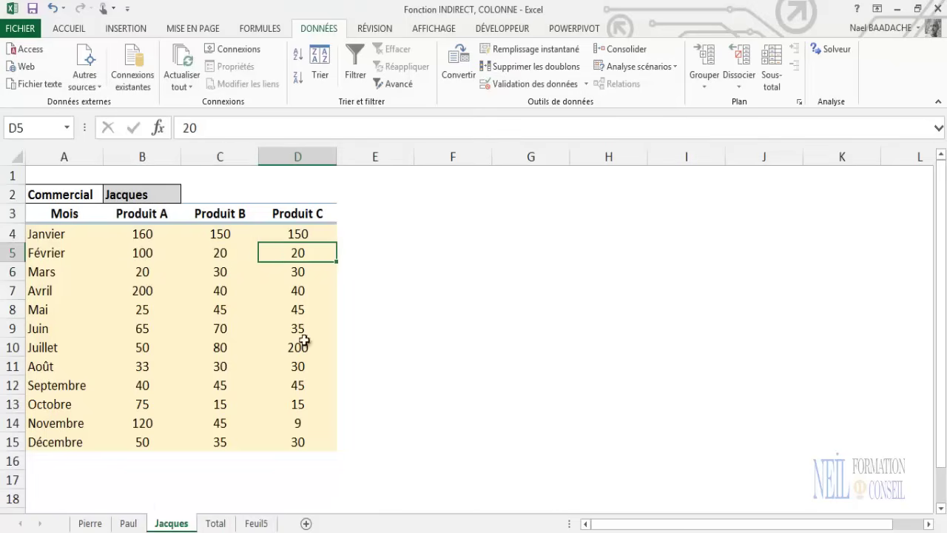
left_click(257, 523)
left_click(147, 253)
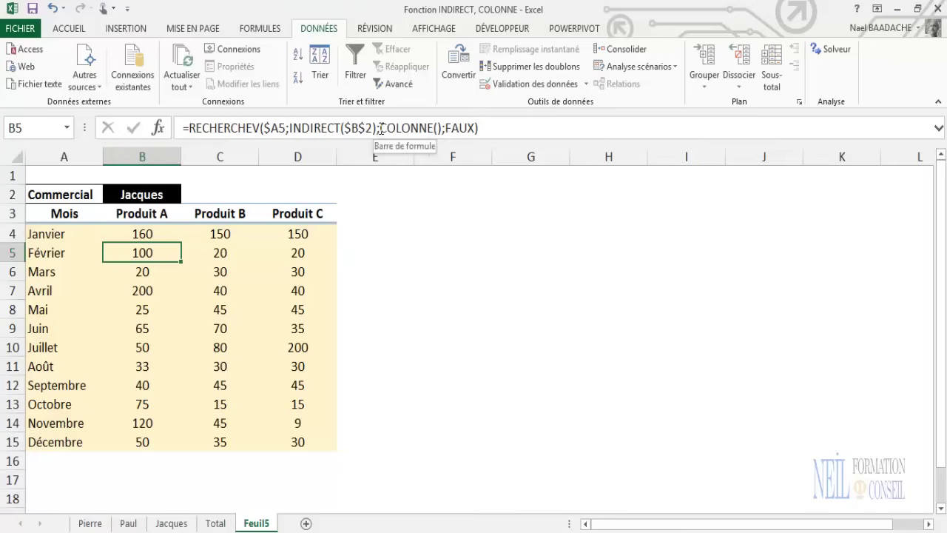
- Re-confirm B5's formula unchanged and select C9 inside the table
left_click(379, 128)
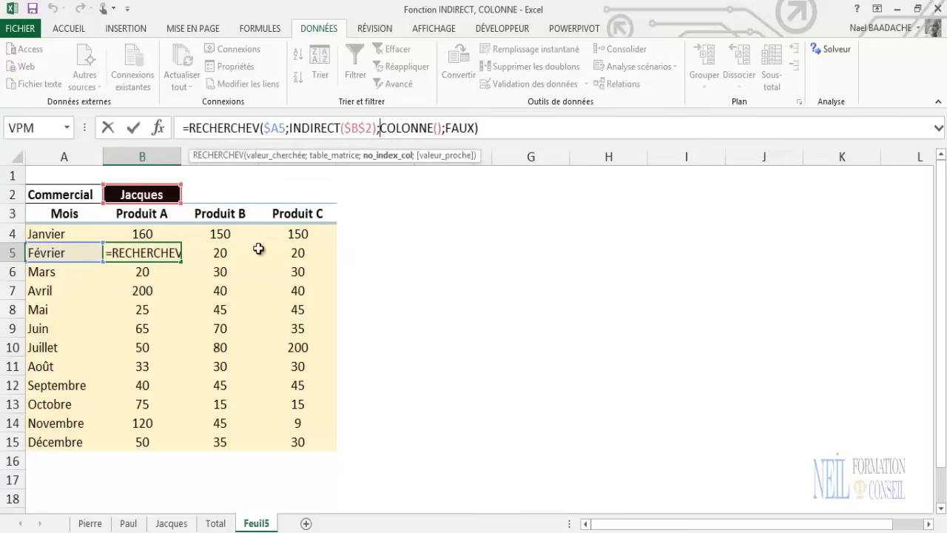
key("ctrl+Return")
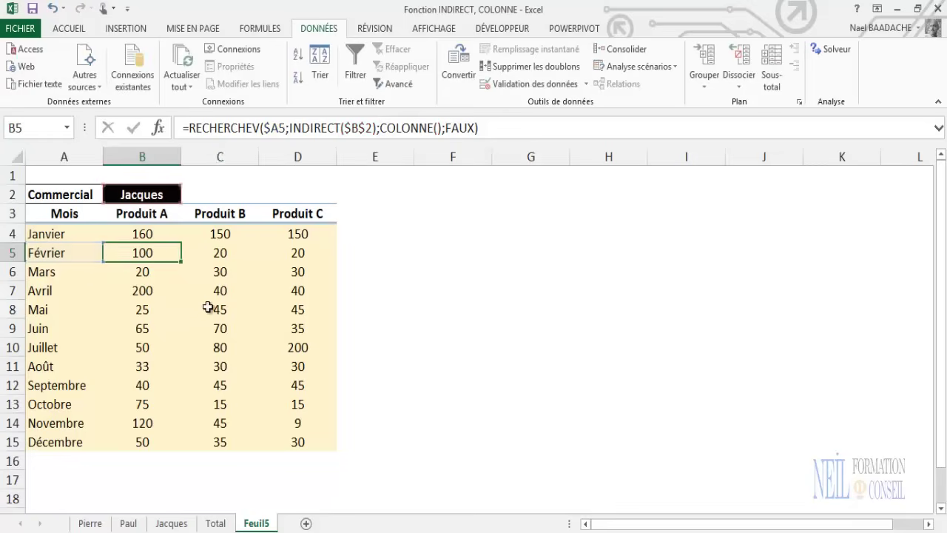
left_click(190, 322)
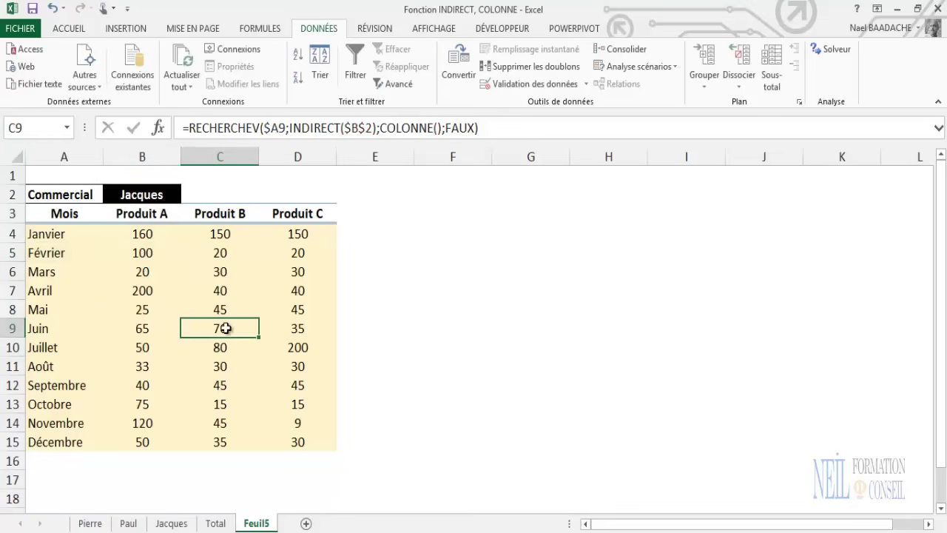
left_click(131, 30)
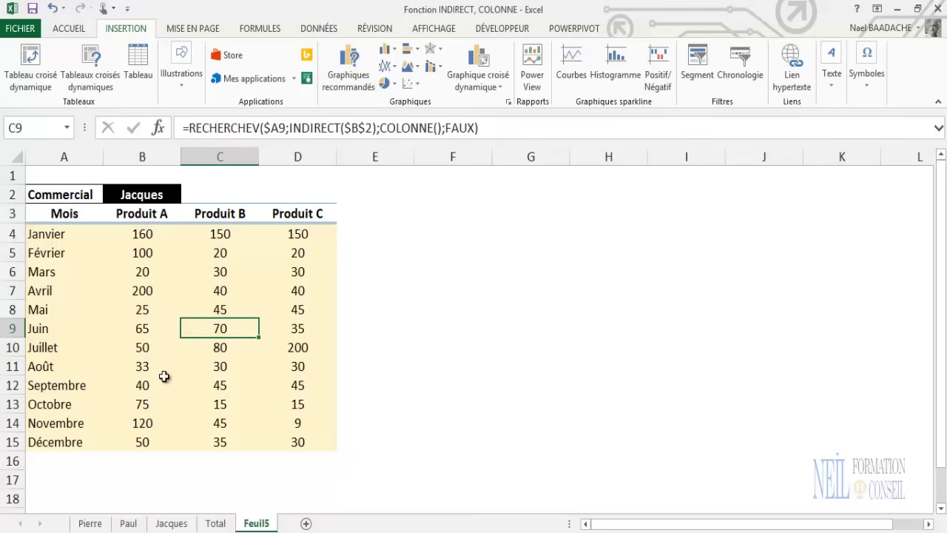
- Insert the recommended Histogramme empilé chart and place it right of the table
left_click(349, 67)
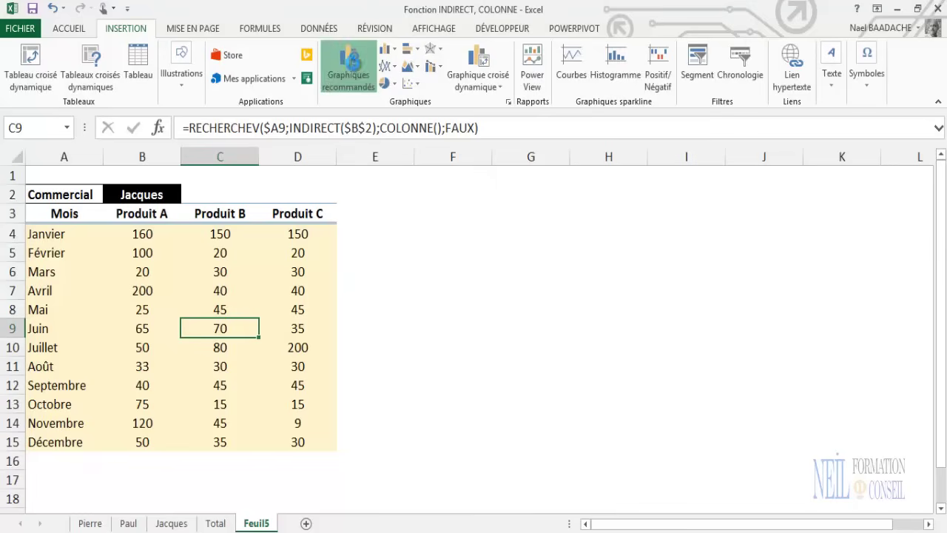
mouse_move(560, 32)
left_mouse_down()
mouse_move(546, 75)
mouse_move(532, 70)
left_mouse_up()
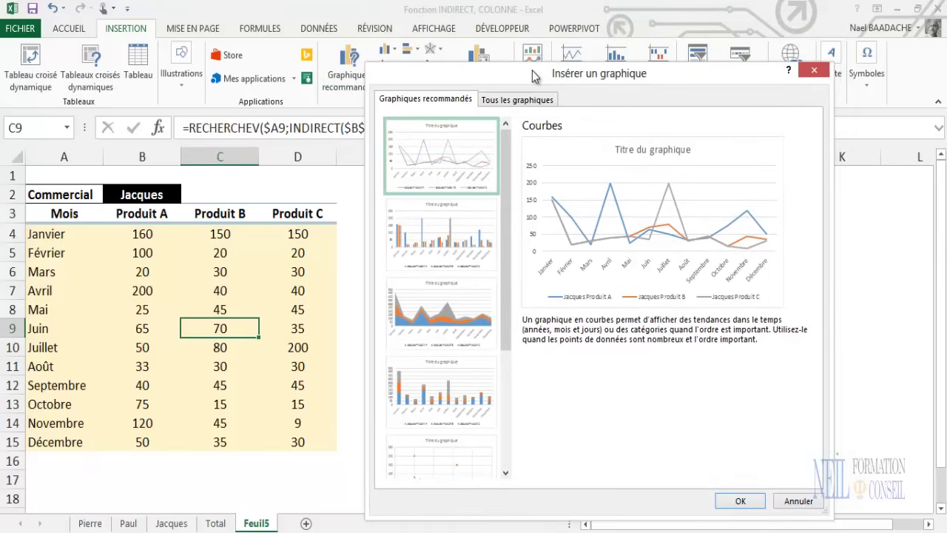
left_click(440, 398)
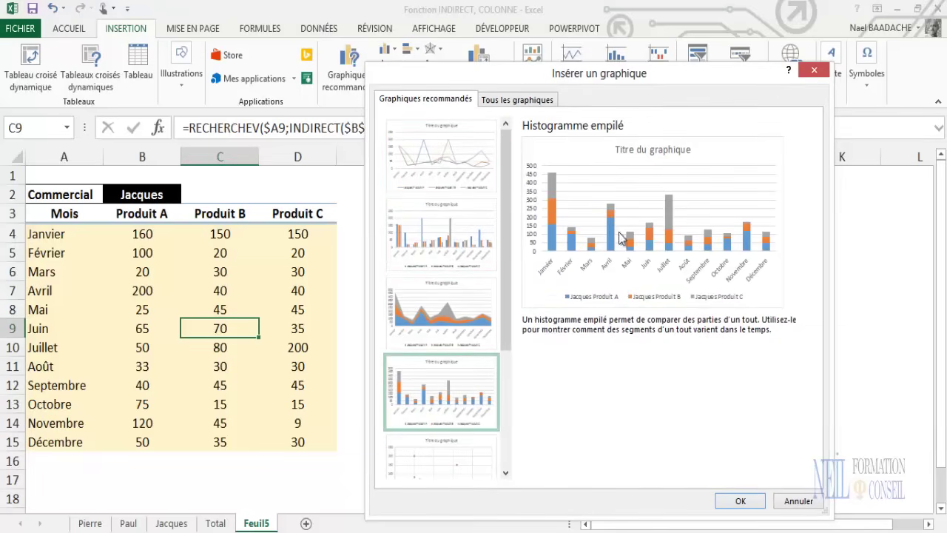
left_click(744, 501)
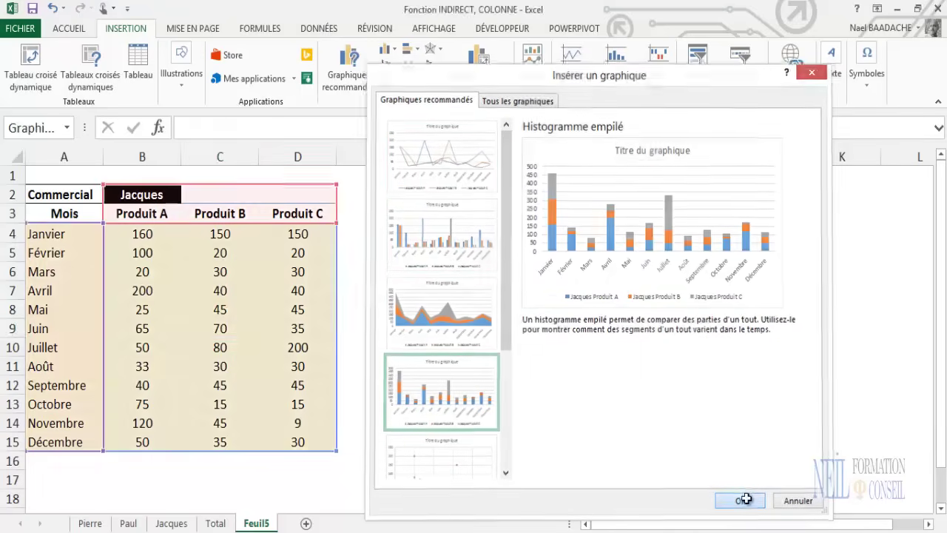
mouse_move(566, 239)
left_mouse_down()
mouse_move(620, 206)
mouse_move(611, 188)
left_mouse_up()
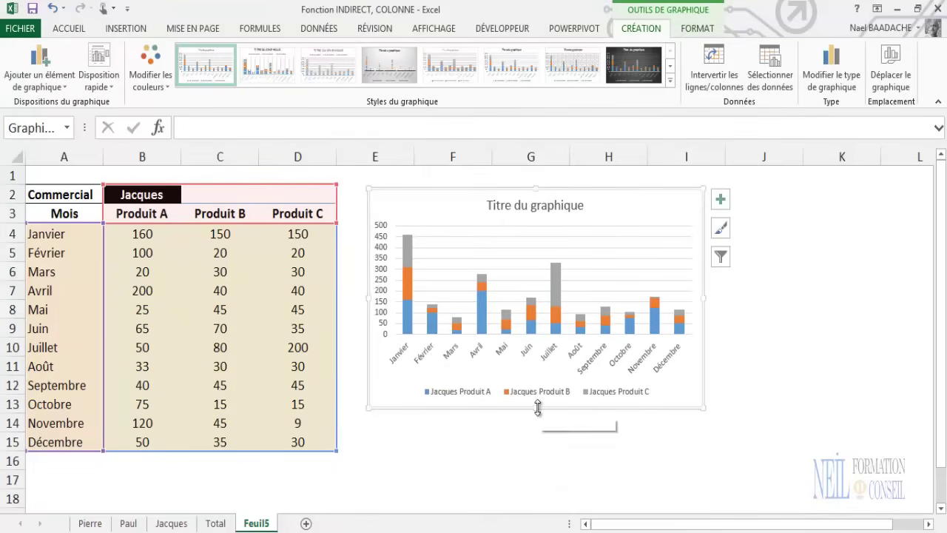
- Make the chart taller and retitle it 'C.A. Par commercial'
left_click_drag(538, 408, 544, 452)
left_click(490, 207)
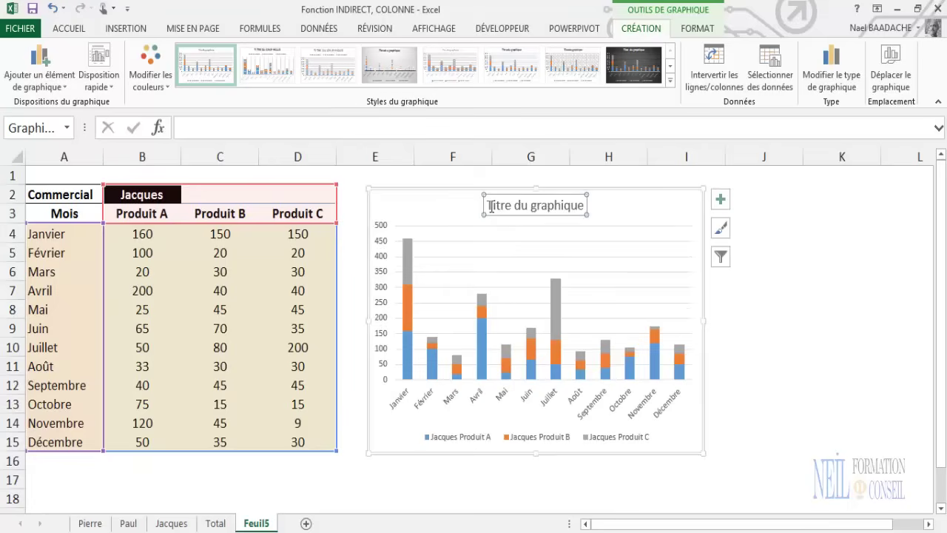
left_click_drag(490, 206, 582, 207)
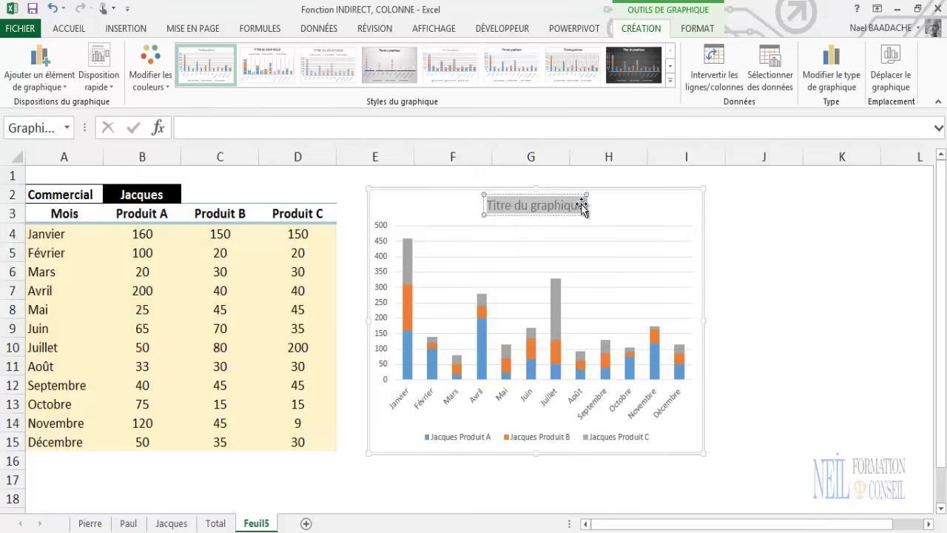
key("BackSpace")
type("C.A.")
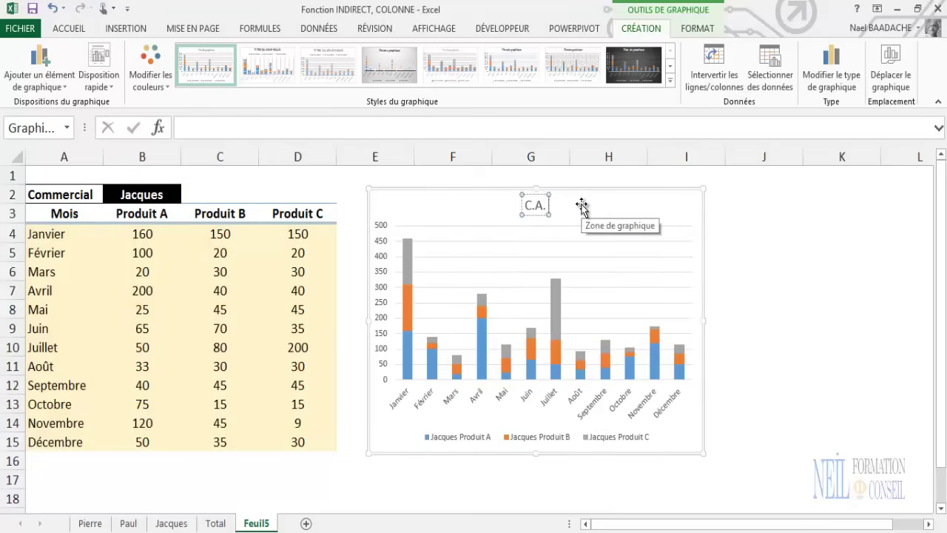
type(" Par")
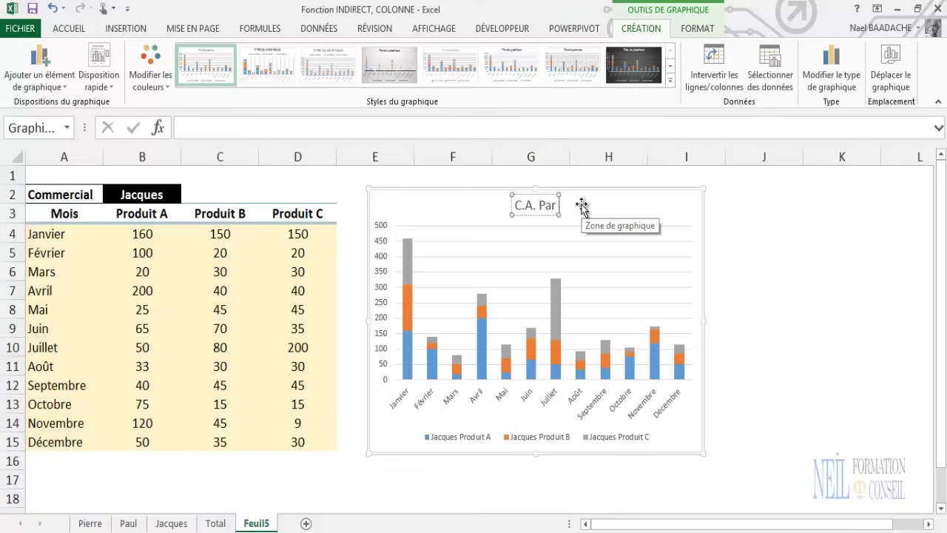
type(" commercial")
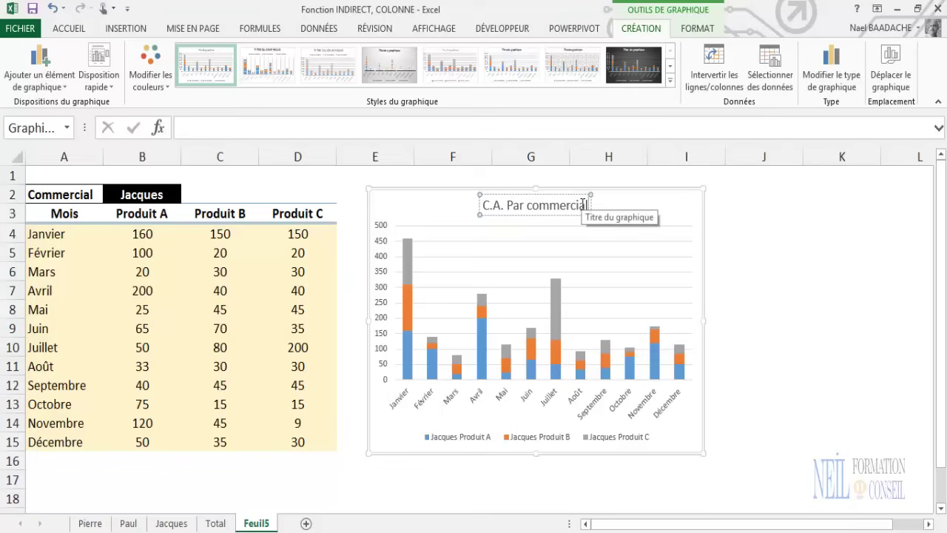
- Widen the chart to the right beside the table
left_click(773, 196)
left_click(704, 317)
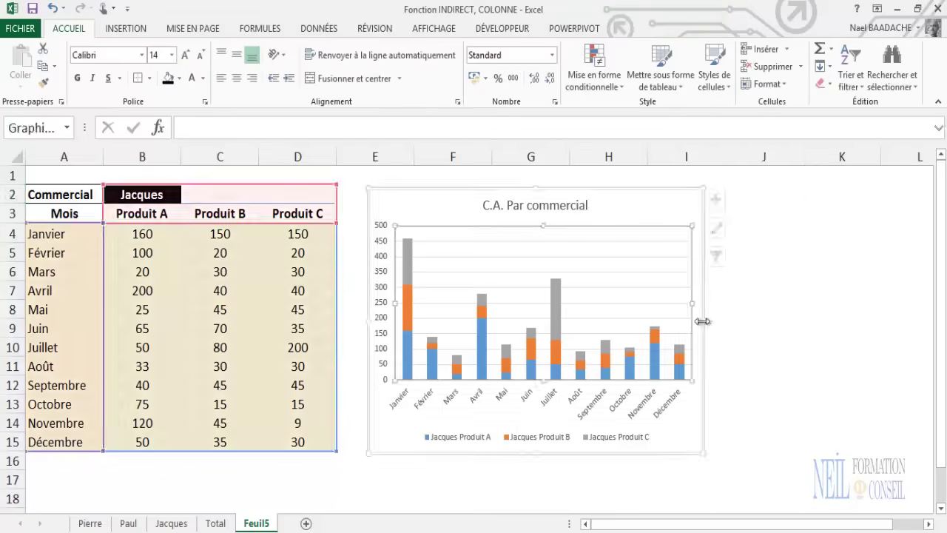
left_click_drag(704, 320, 731, 318)
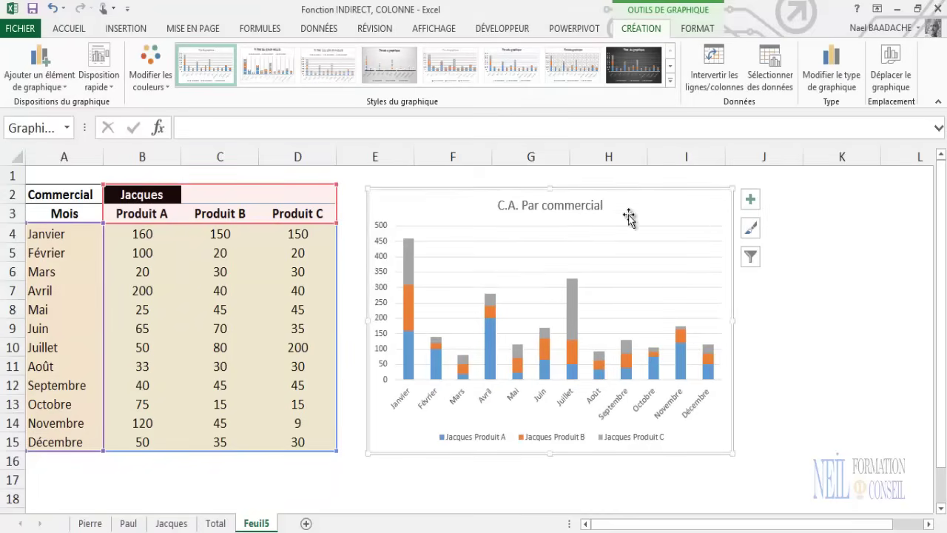
left_click(796, 348)
left_click(675, 209)
- Apply chart Style 4 for a shaded background, bold title and value labels on each segment
left_click(382, 74)
left_click(168, 291)
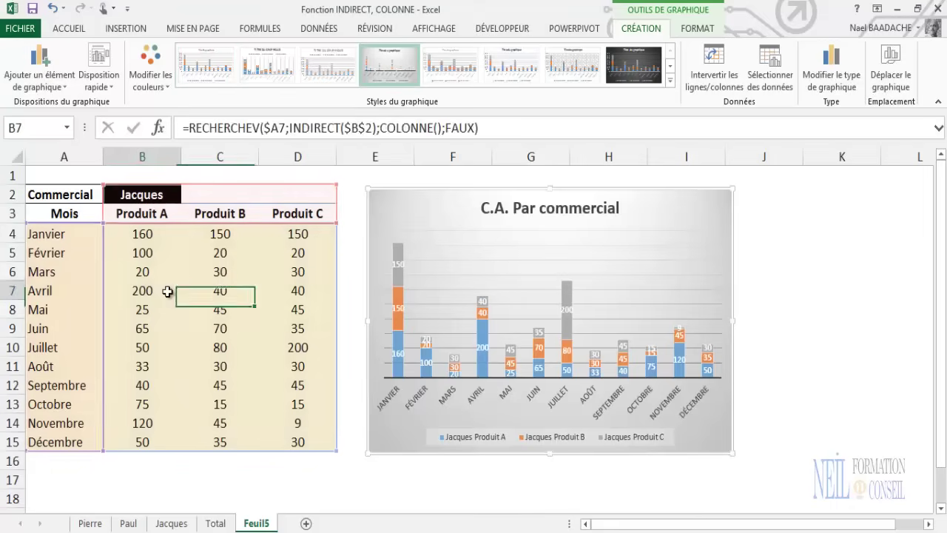
left_click(144, 194)
- Switch B2 from the first to the second commercial in its dropdown, then inspect C10's lookup formula
left_click(187, 195)
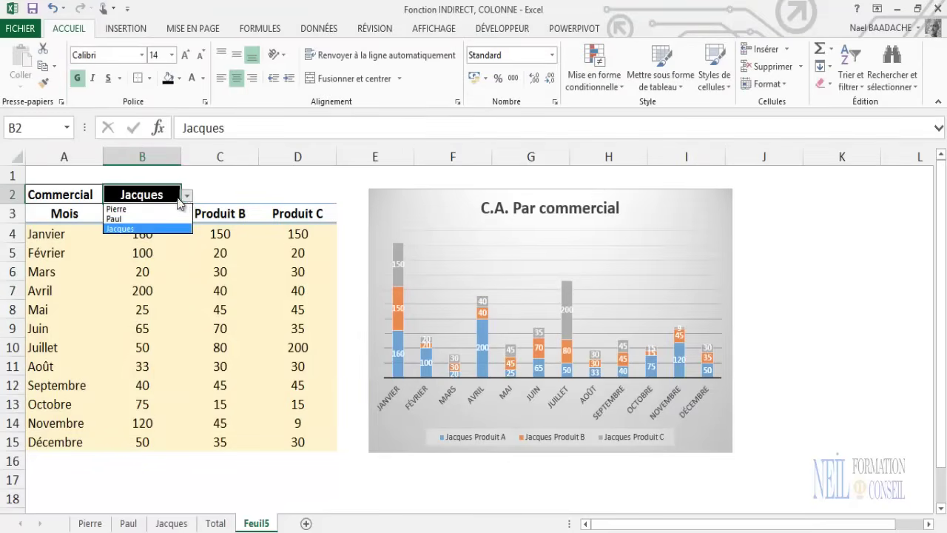
left_click(158, 210)
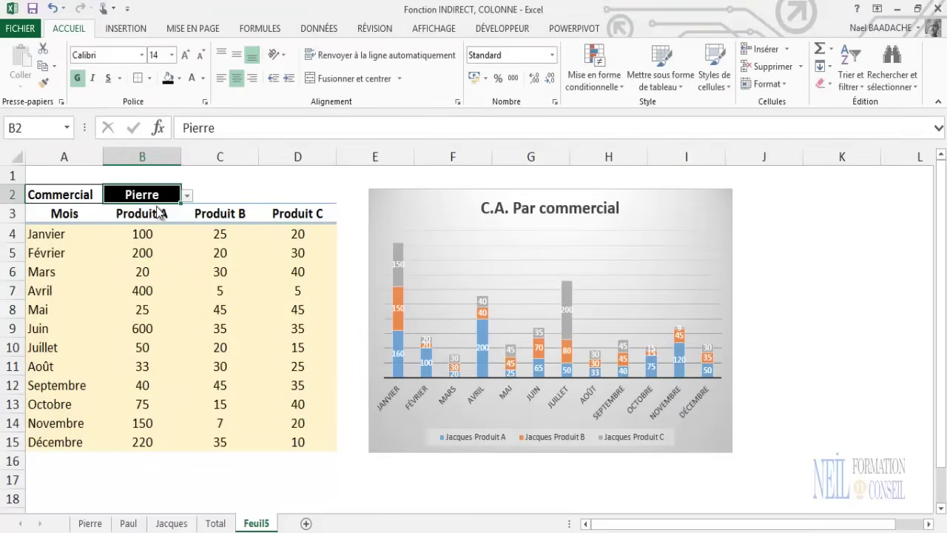
left_click(187, 196)
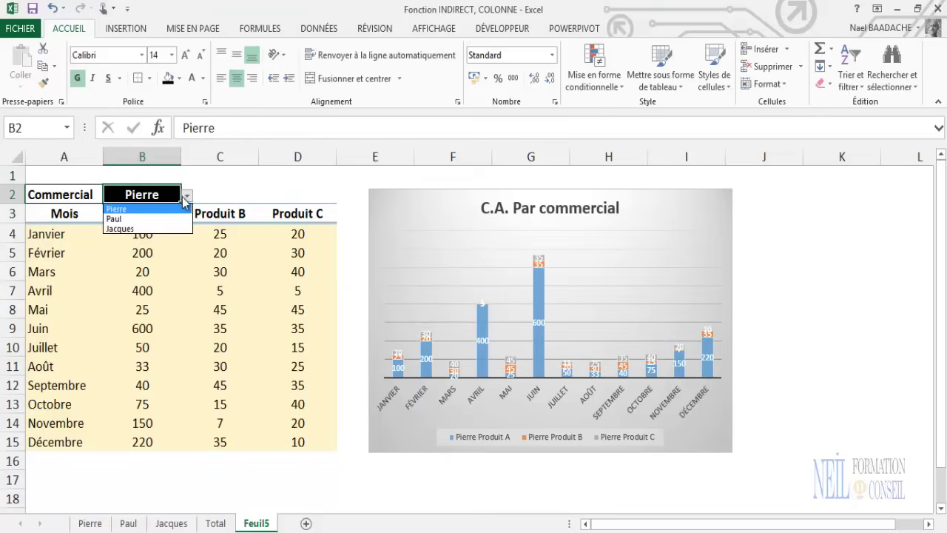
left_click(149, 219)
left_click(185, 351)
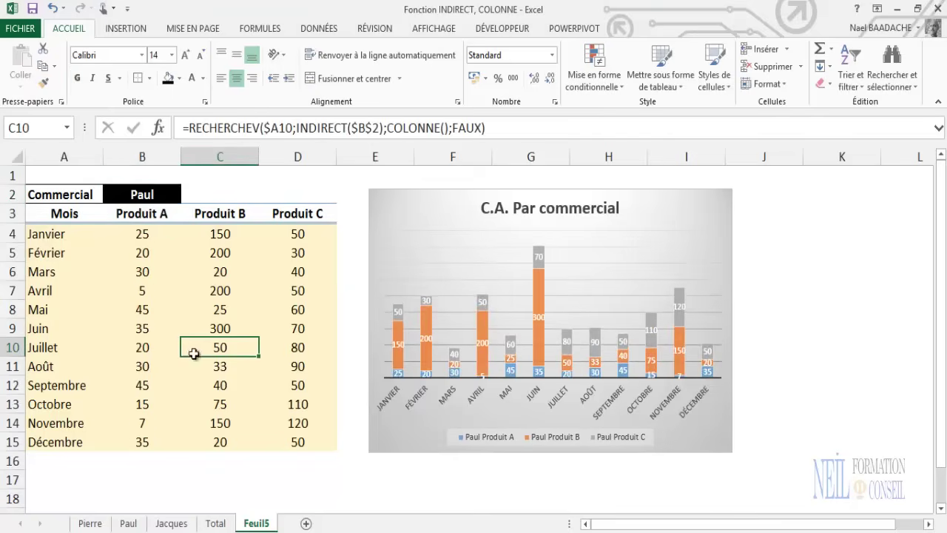